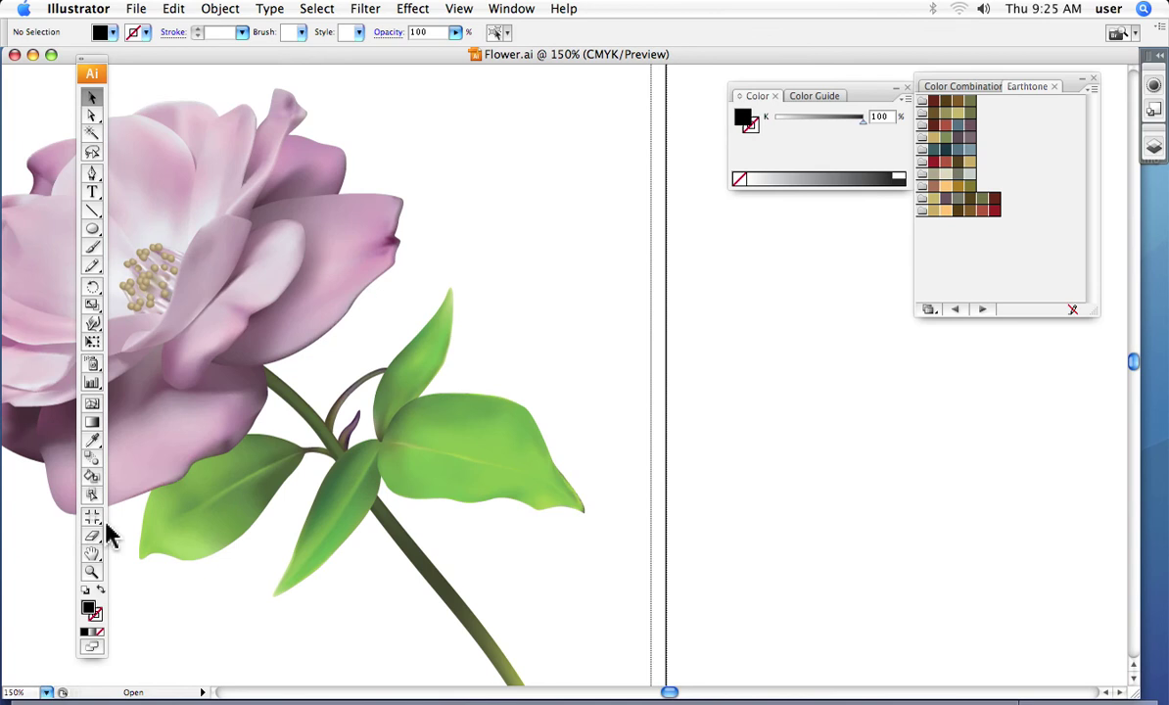
Pull one mesh petal up-right and one mesh leaf to the right, away from the flower
drag(204, 322, 510, 393)
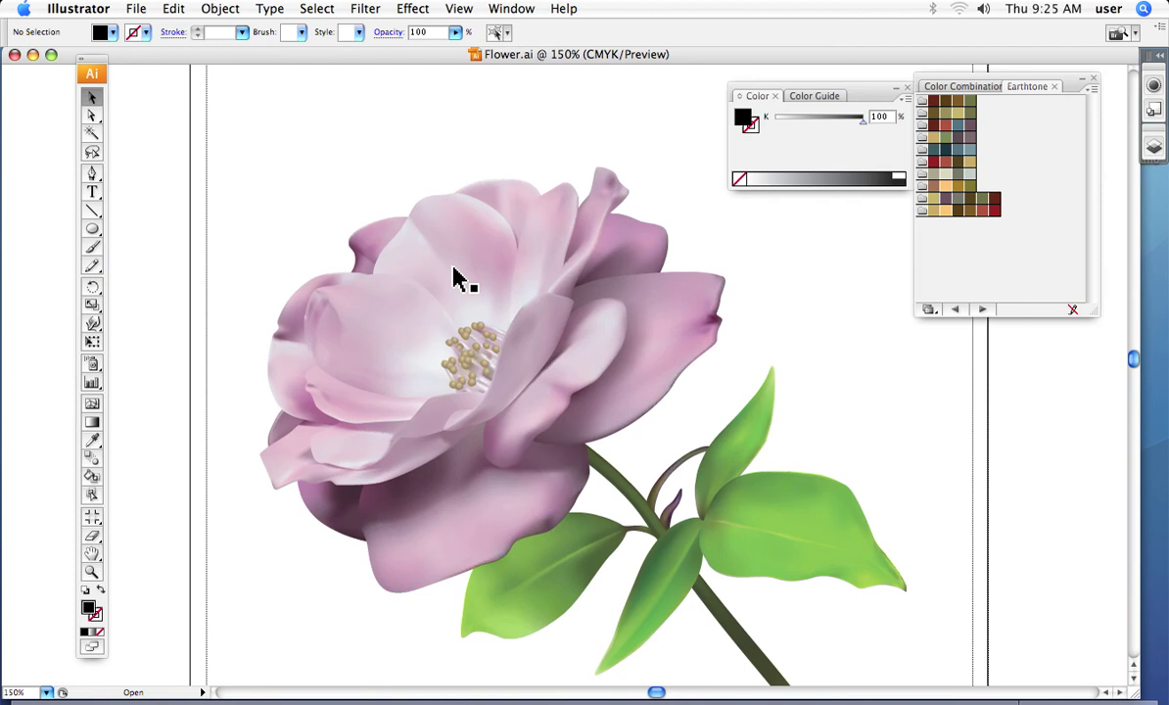
drag(551, 327, 267, 351)
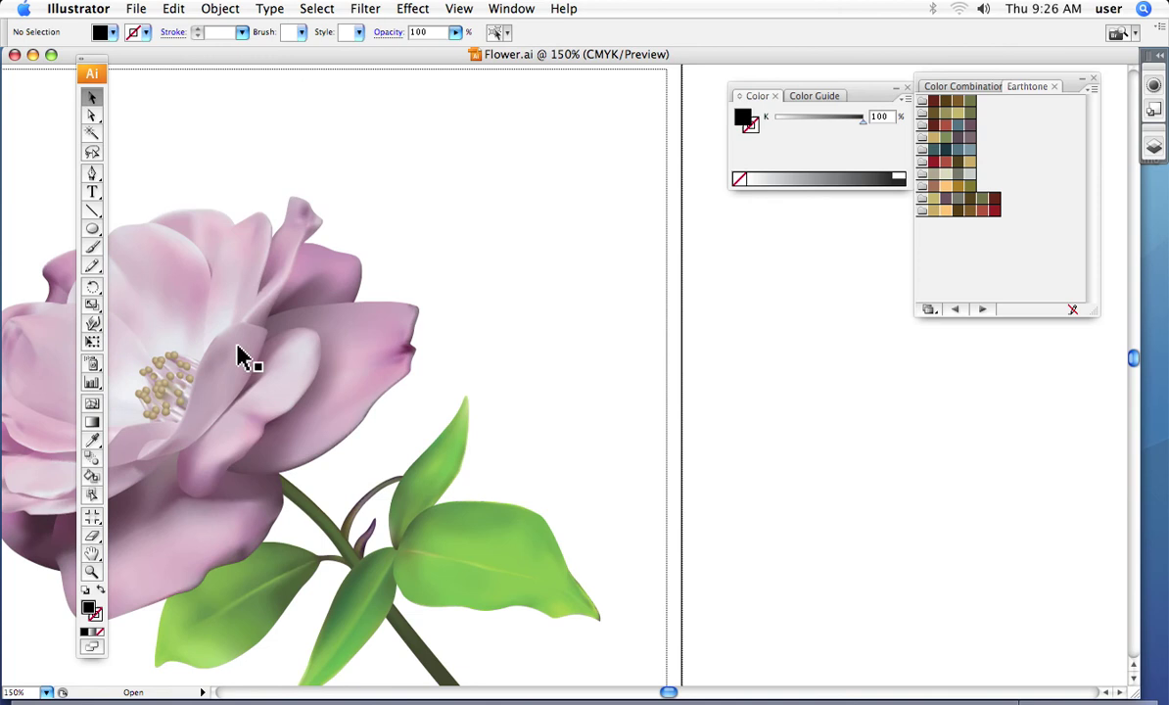
click(164, 285)
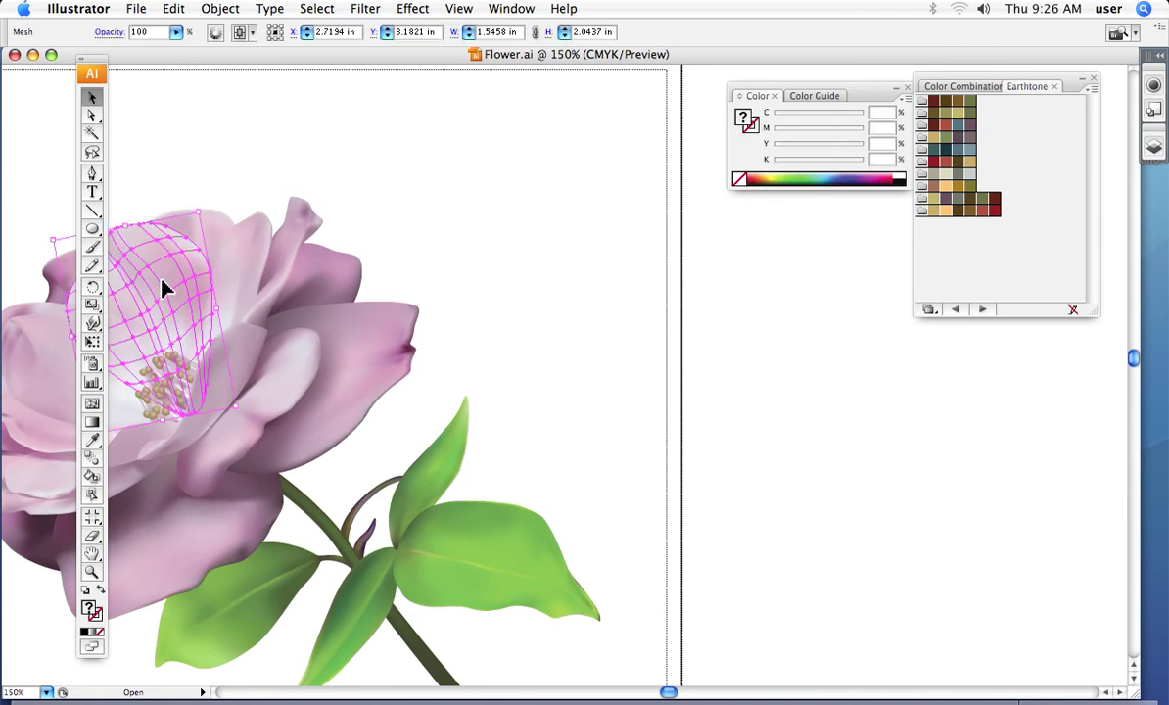
drag(164, 285, 527, 178)
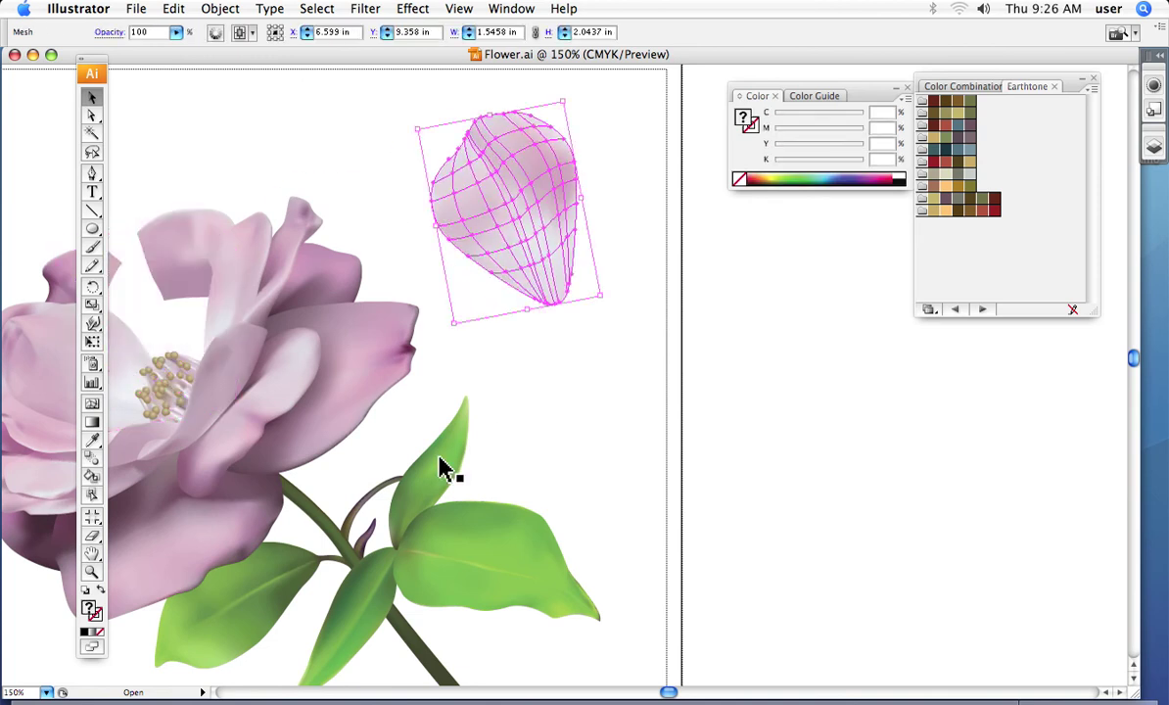
drag(468, 559, 768, 412)
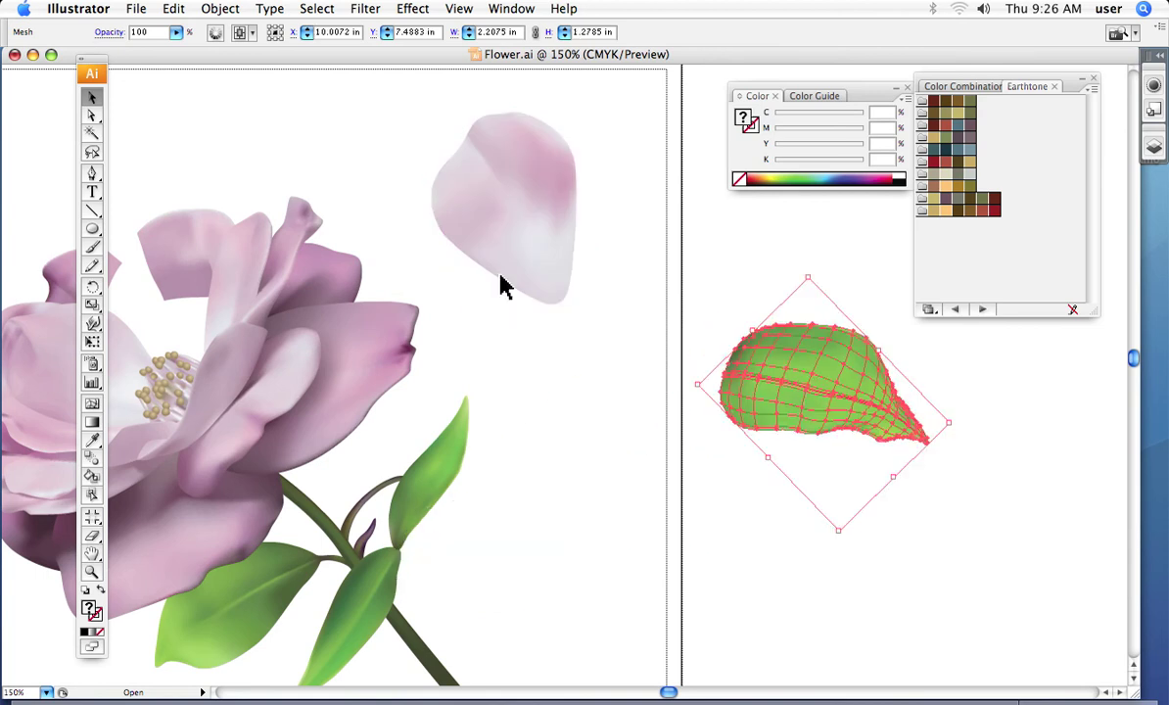
Select the detached pink petal and zoom to 300% with its whole mesh in view
click(508, 205)
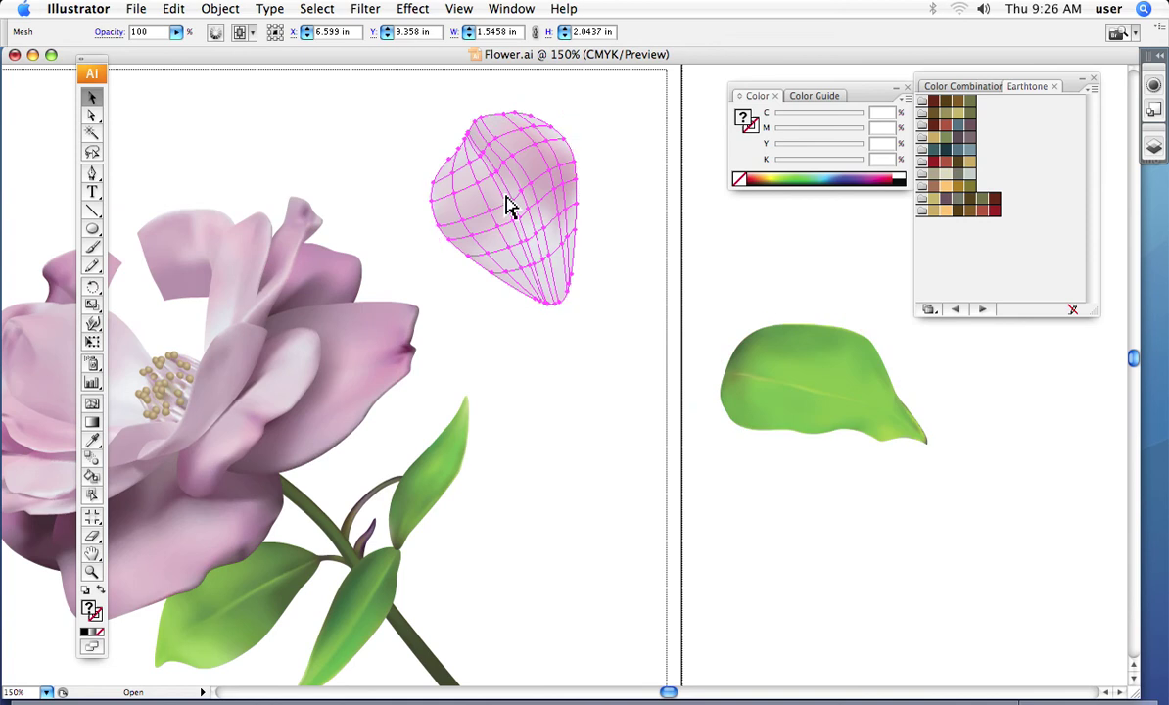
key(super+equal)
key(super+equal)
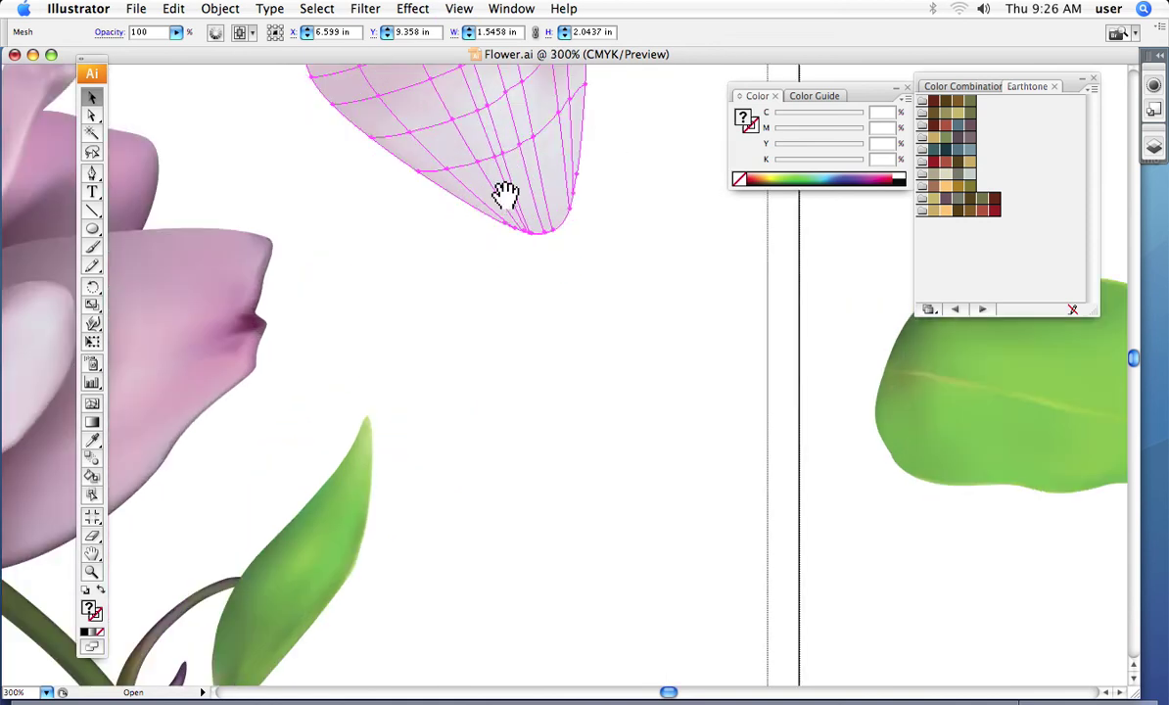
drag(503, 196, 584, 539)
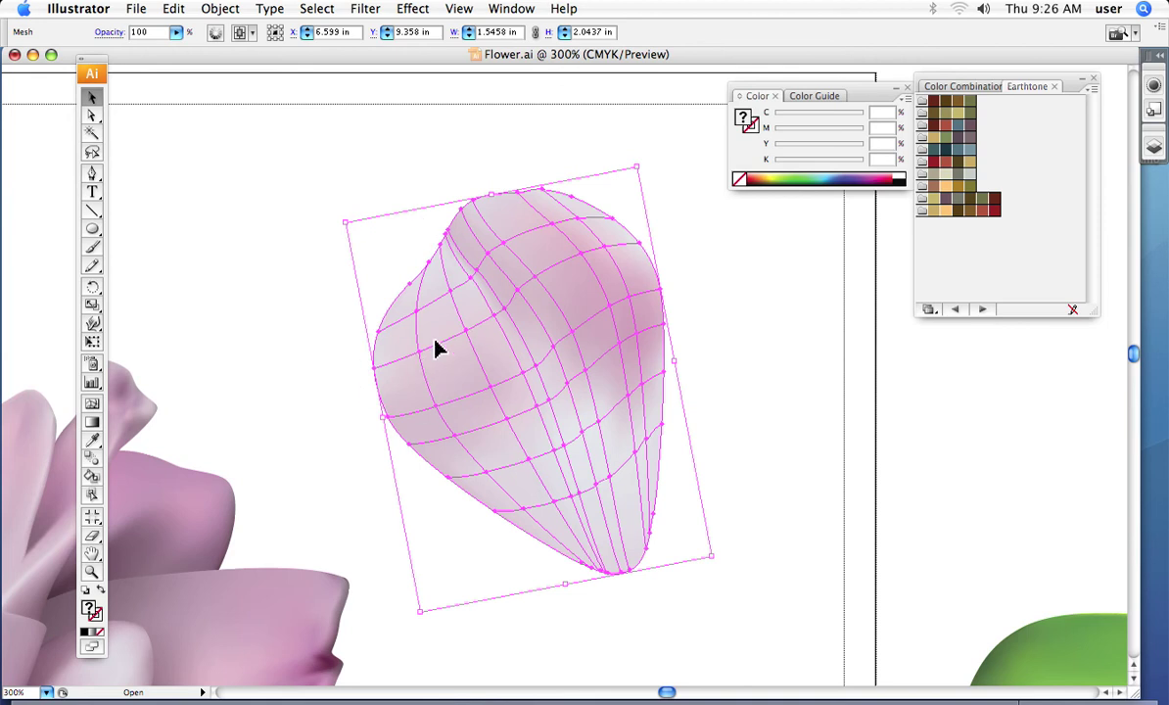
Zoom to 400% and select a single mesh point on the detached petal's left edge
key(super+equal)
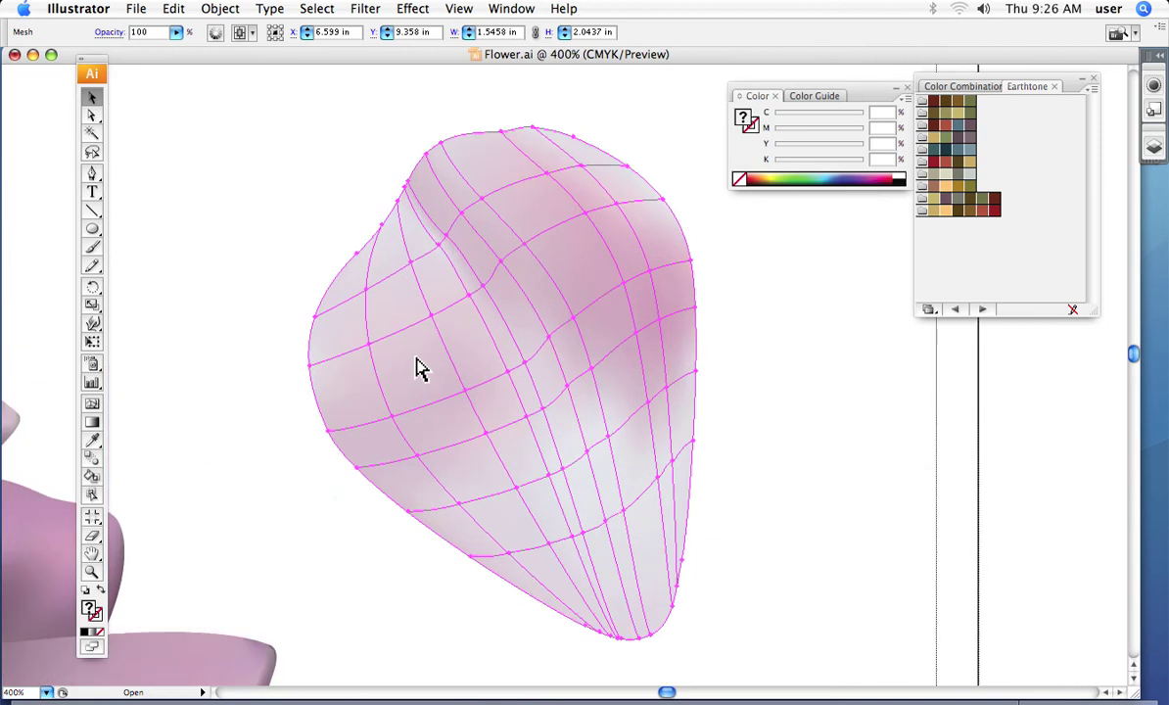
click(416, 367)
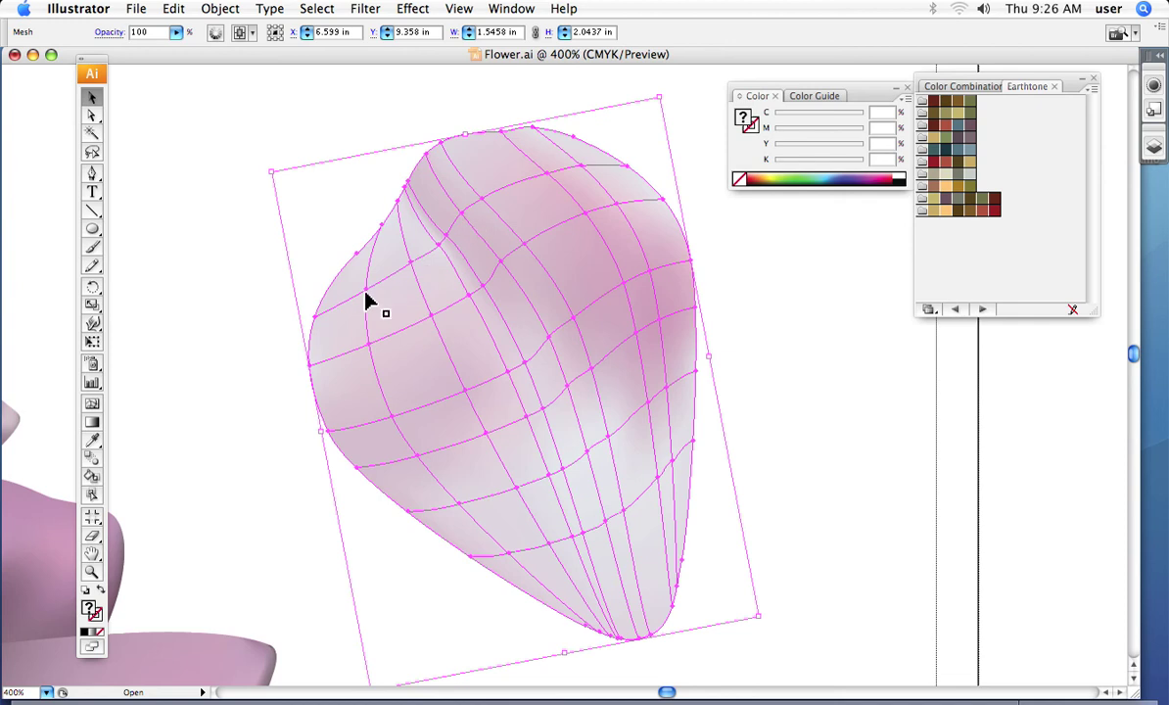
click(91, 116)
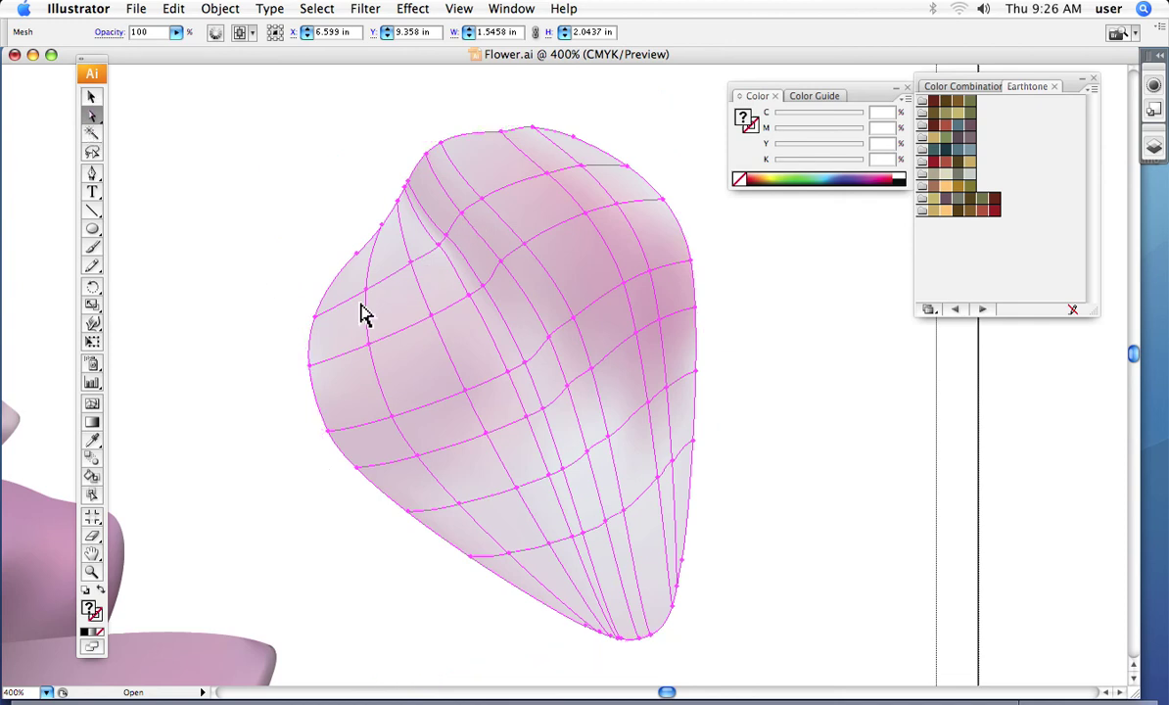
click(371, 300)
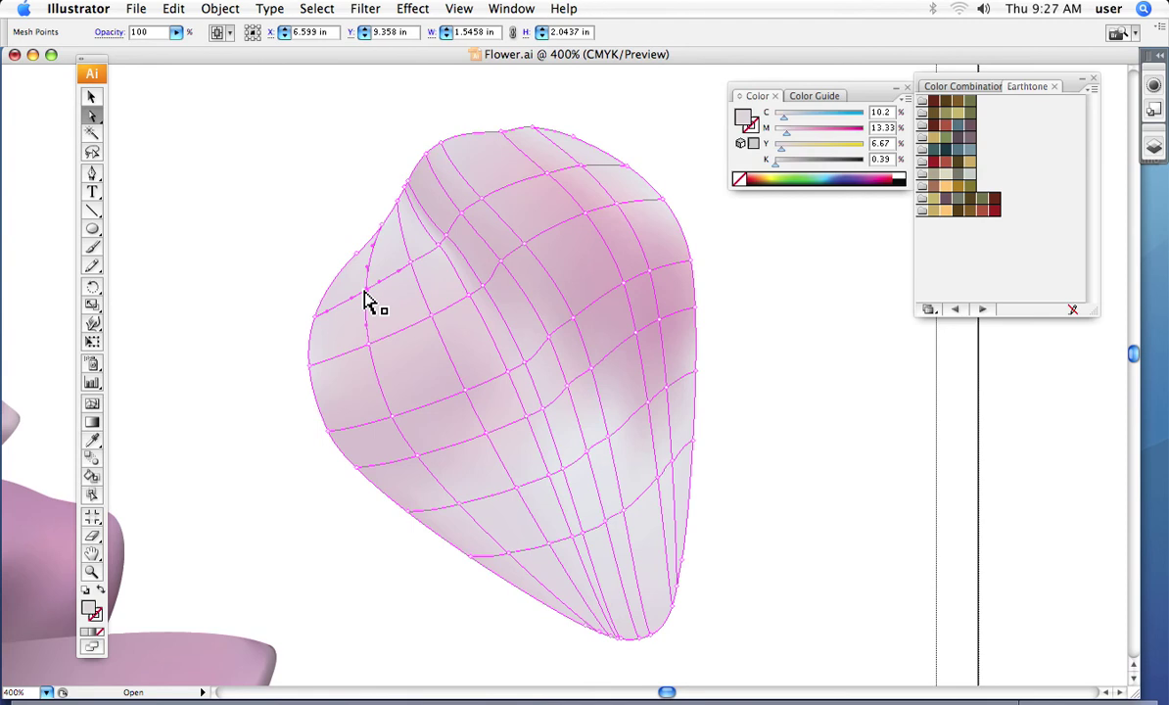
Colour the left-edge mesh point dark brown and drag neighbouring mesh points to narrow it into a fold
click(756, 179)
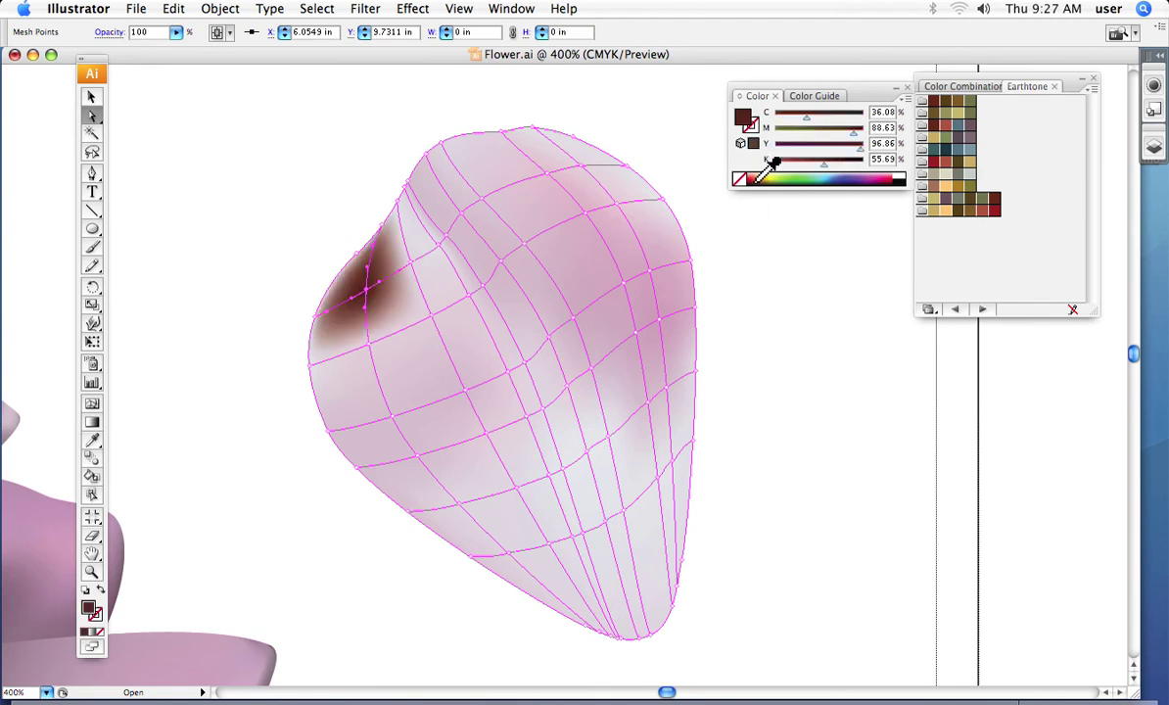
click(373, 350)
drag(374, 350, 424, 366)
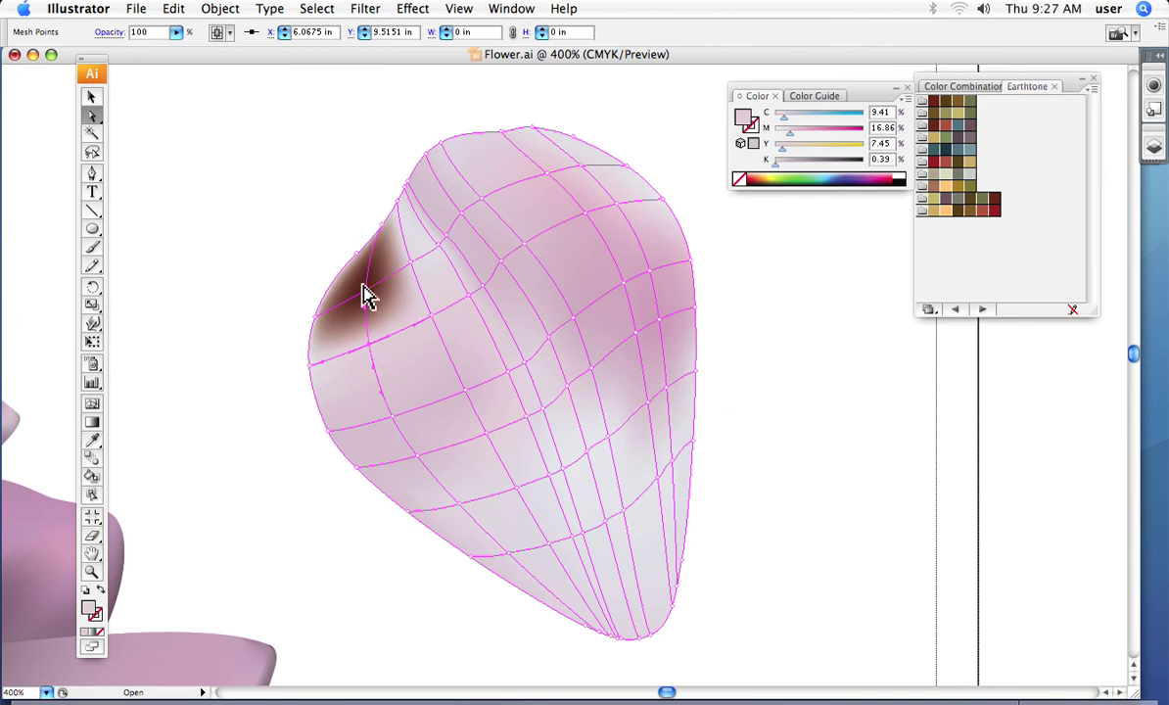
drag(367, 295, 404, 311)
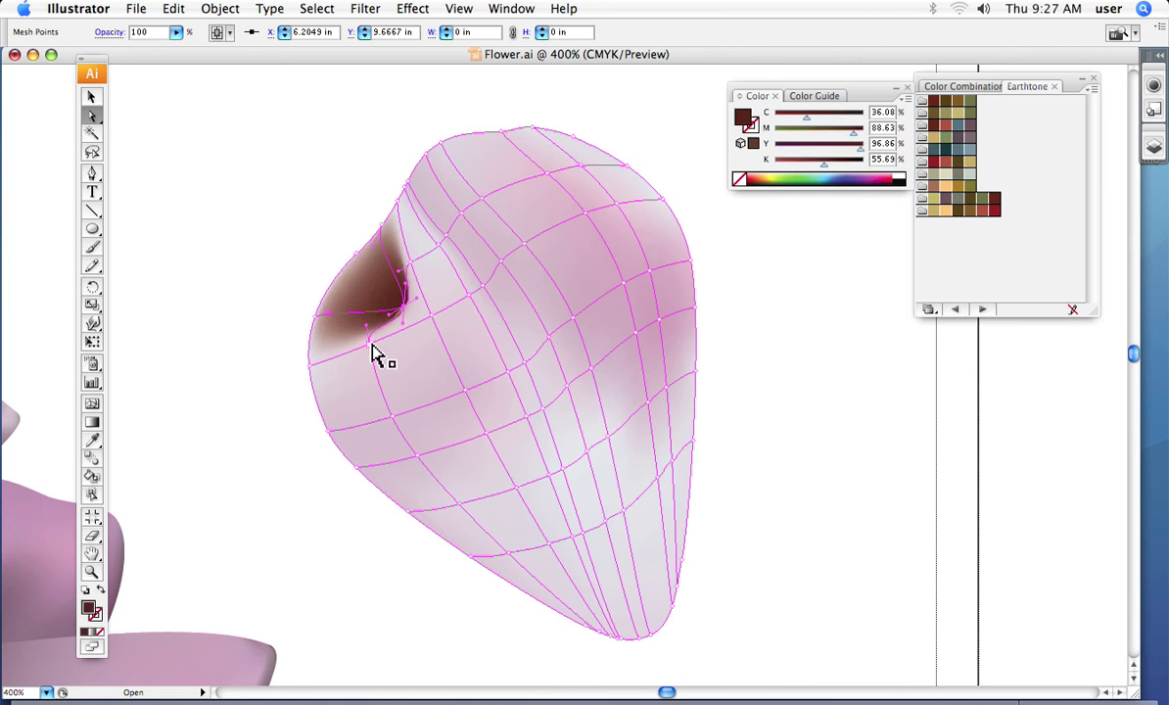
mouse_move(375, 355)
mouse_down()
mouse_move(392, 383)
mouse_move(425, 396)
mouse_move(352, 365)
mouse_move(333, 331)
mouse_move(354, 307)
mouse_move(342, 282)
mouse_move(341, 300)
mouse_up()
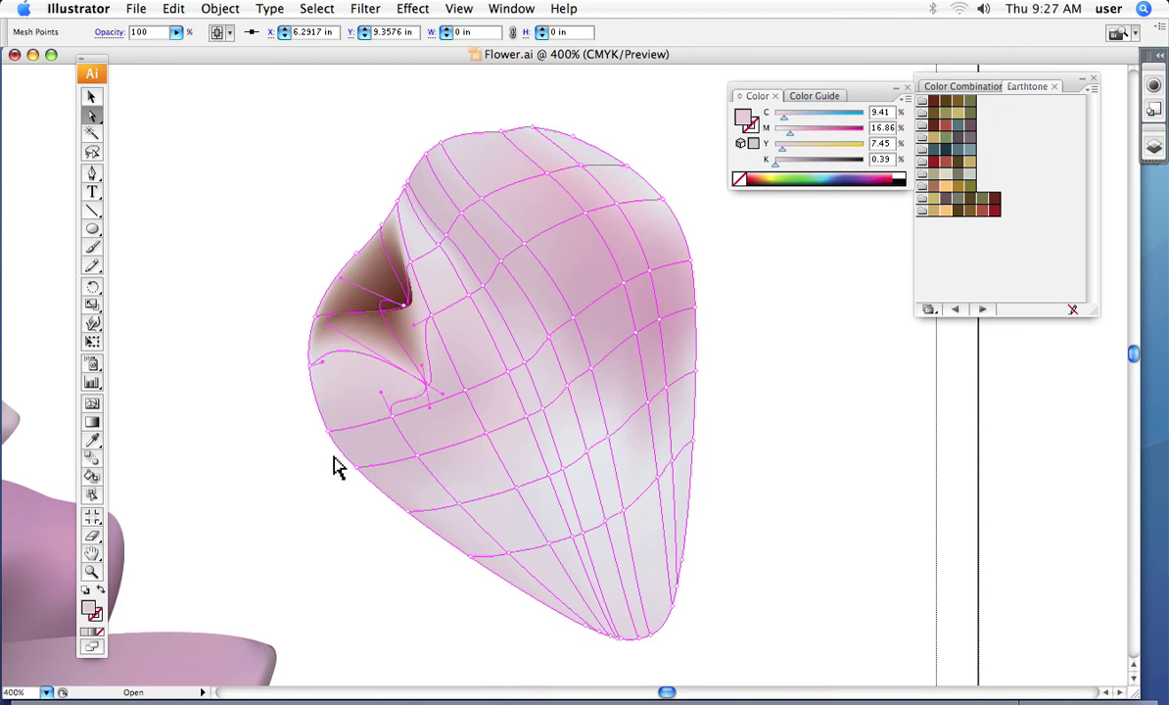
Zoom out and pan over to the detached leaf, selecting its mesh
key(space)
drag(444, 569, 526, 333)
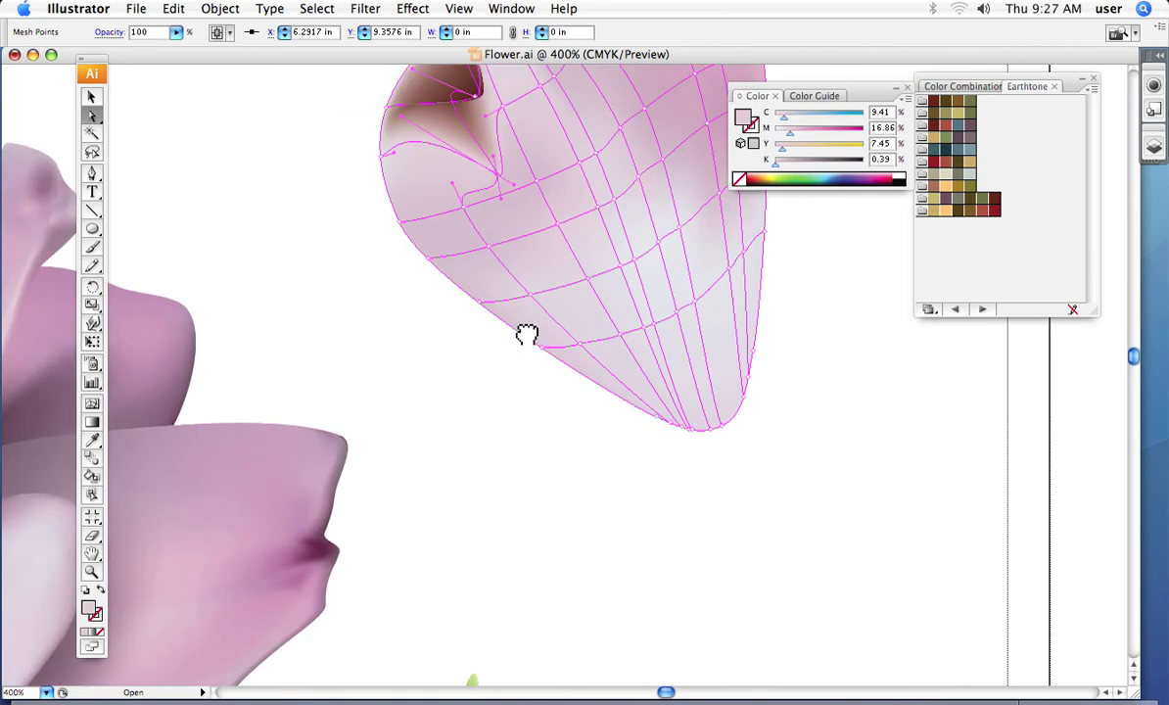
key(super+minus)
key(super+minus)
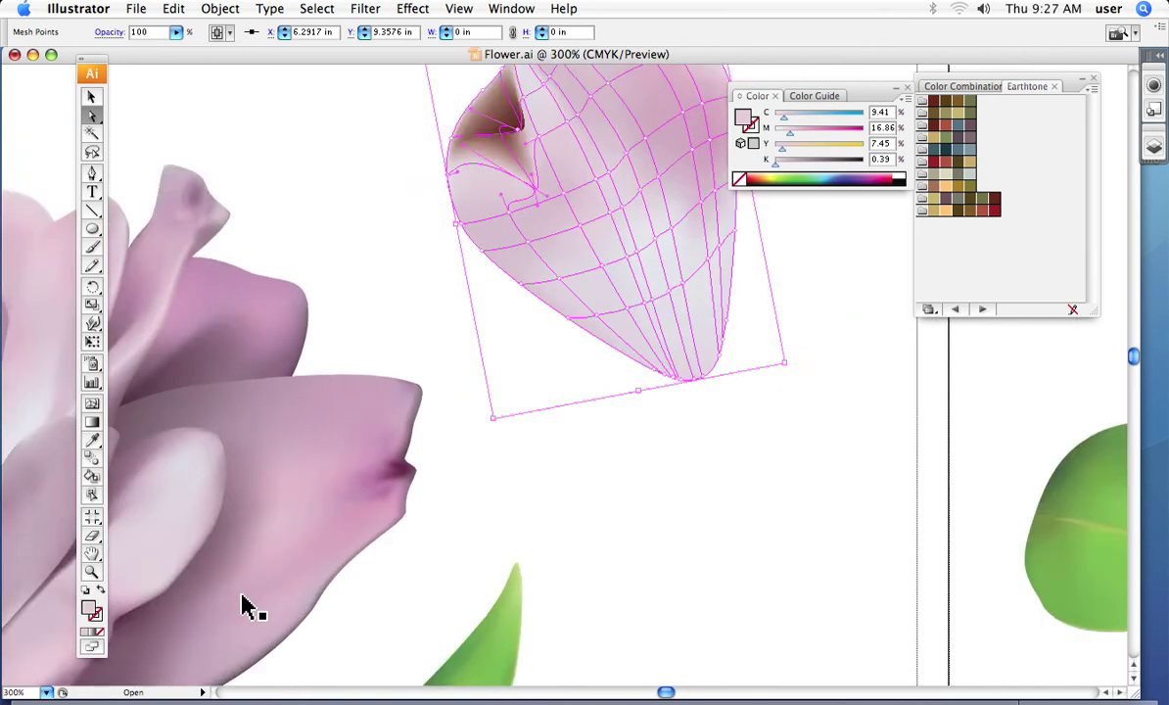
key(space)
drag(621, 587, 122, 518)
click(368, 413)
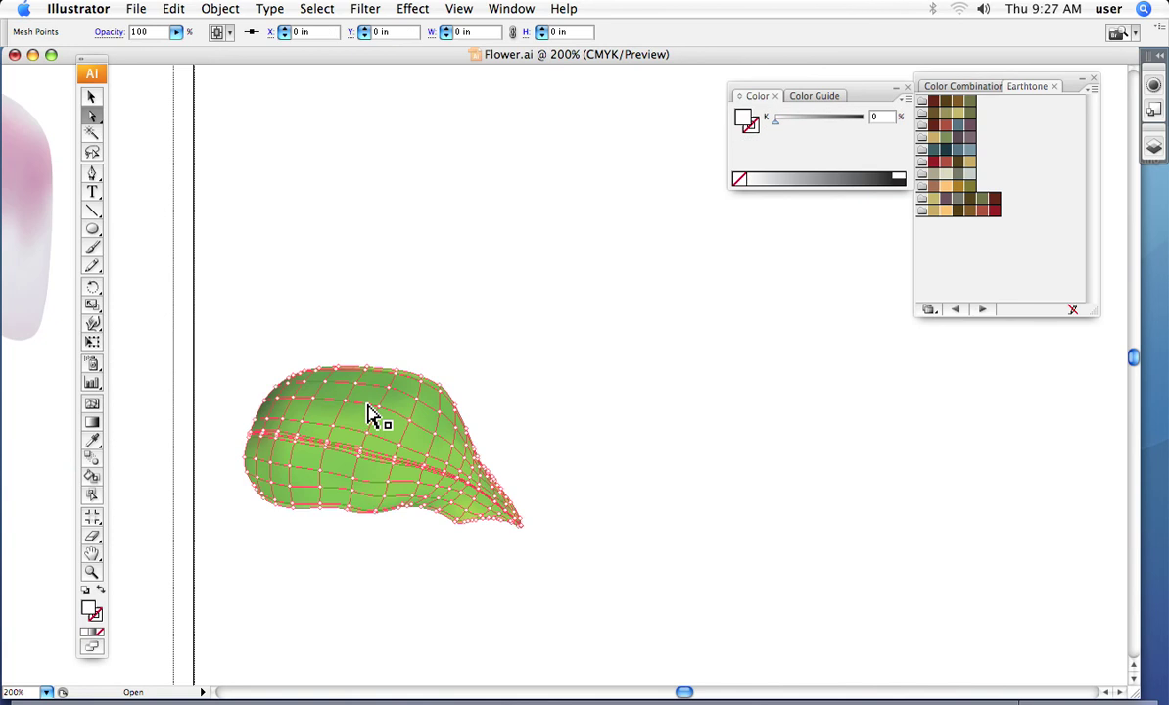
Zoom out to 66.67% showing the whole artboard with blank canvas on its left, ready for the Ellipse tool
key(space)
drag(214, 461, 830, 438)
key(super+minus)
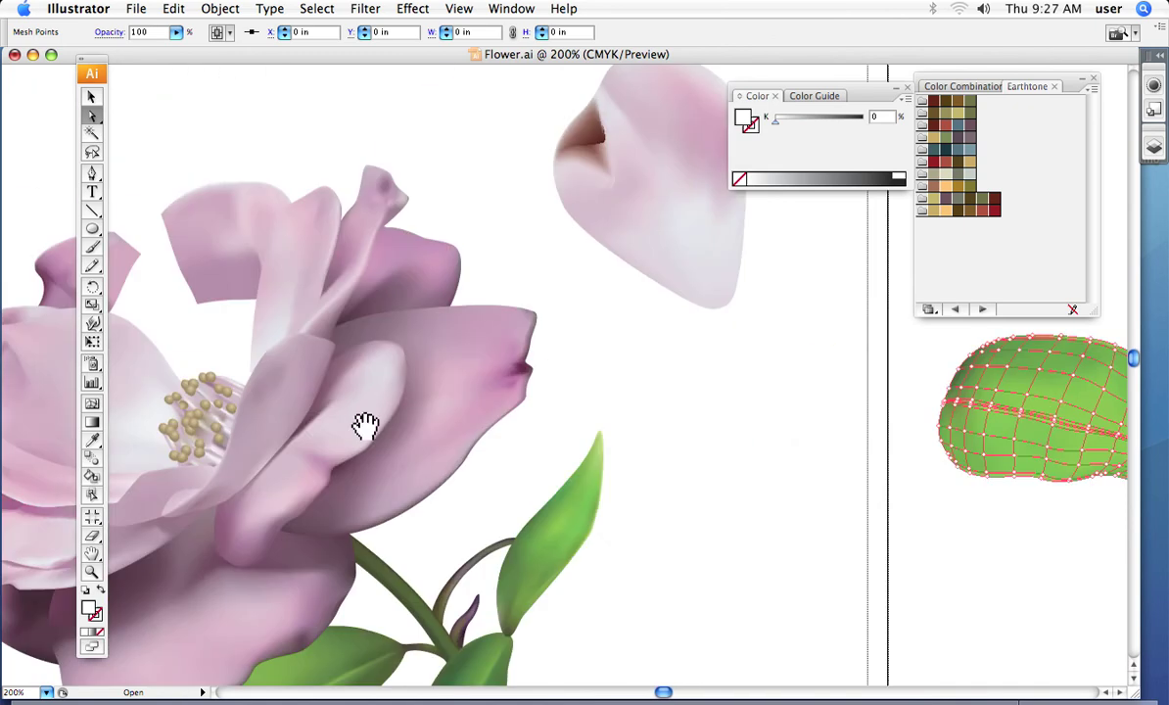
key(super+minus)
key(super+minus)
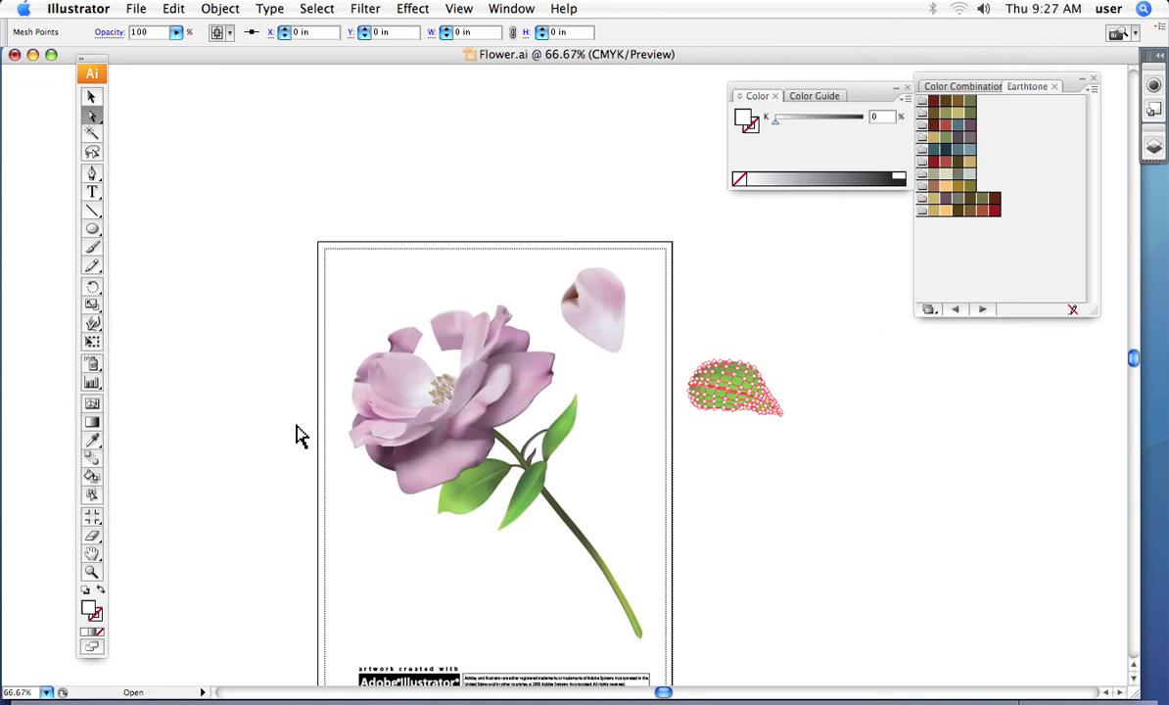
key(space)
drag(232, 451, 681, 459)
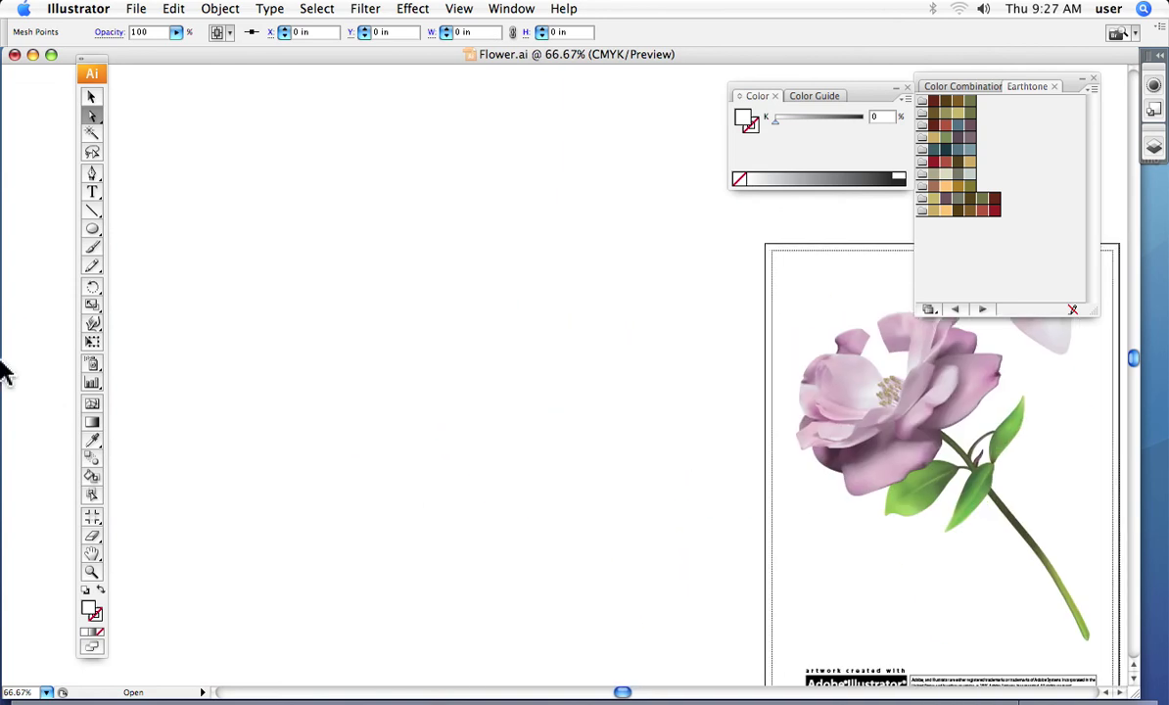
click(92, 231)
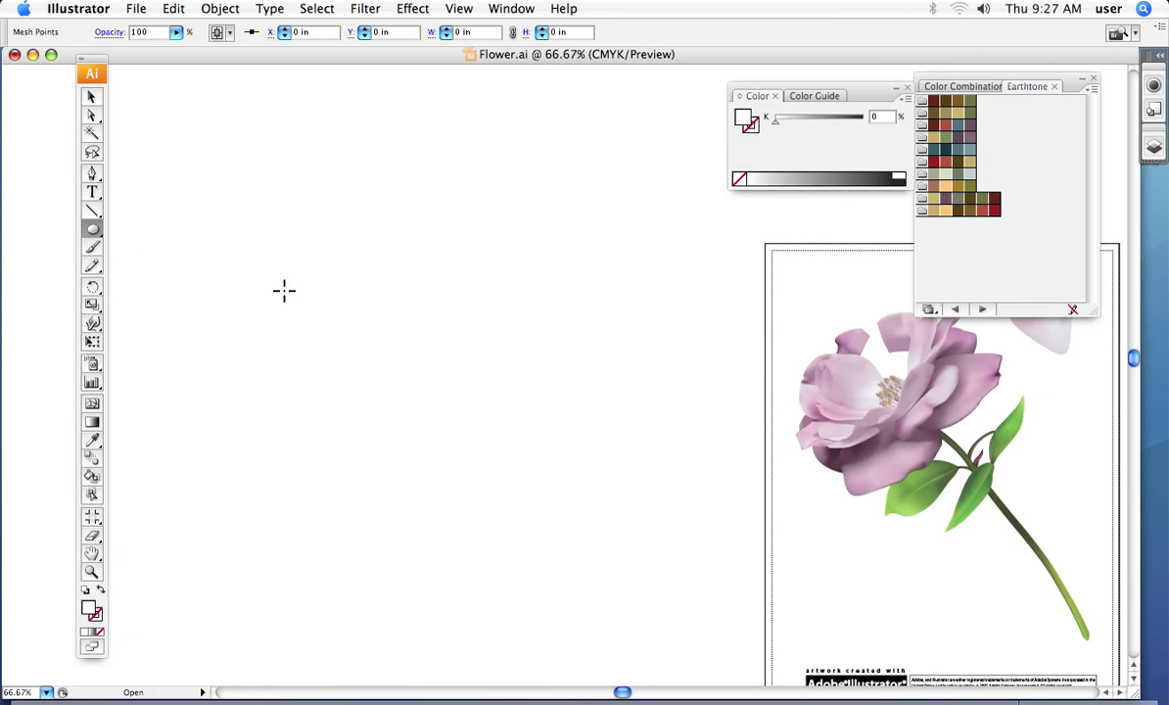
Draw a large 11.5619 in by 7.458 in ellipse on the blank canvas left of the flower
drag(186, 247, 670, 560)
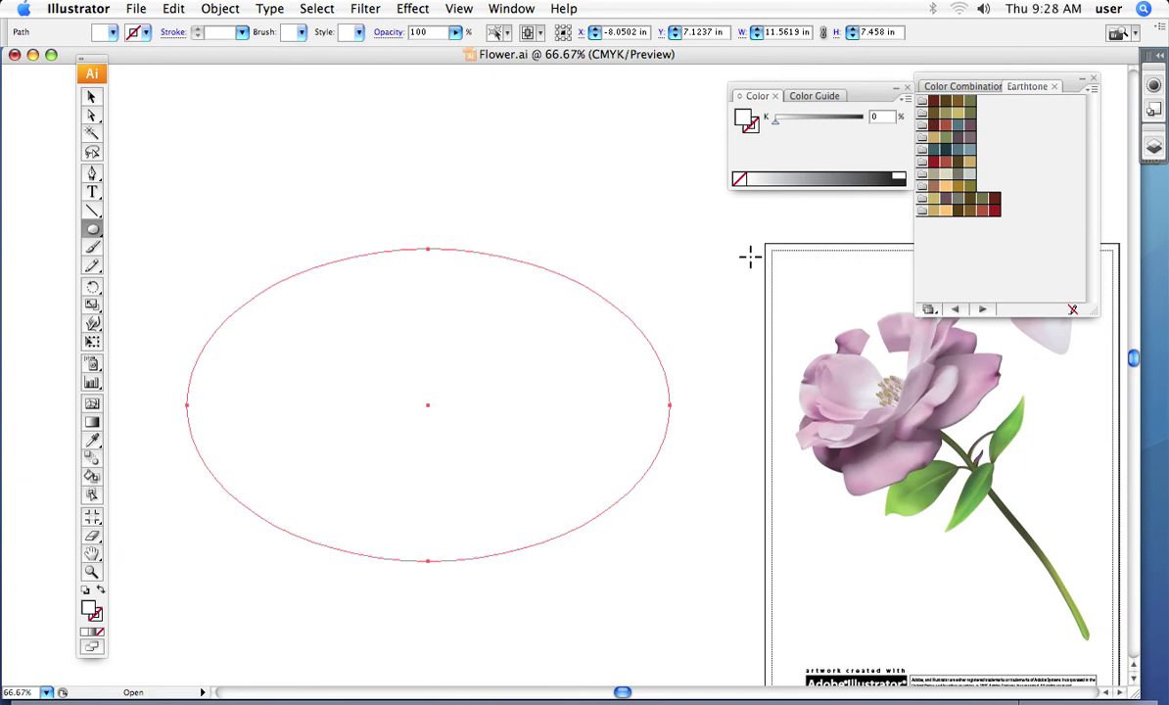
click(513, 10)
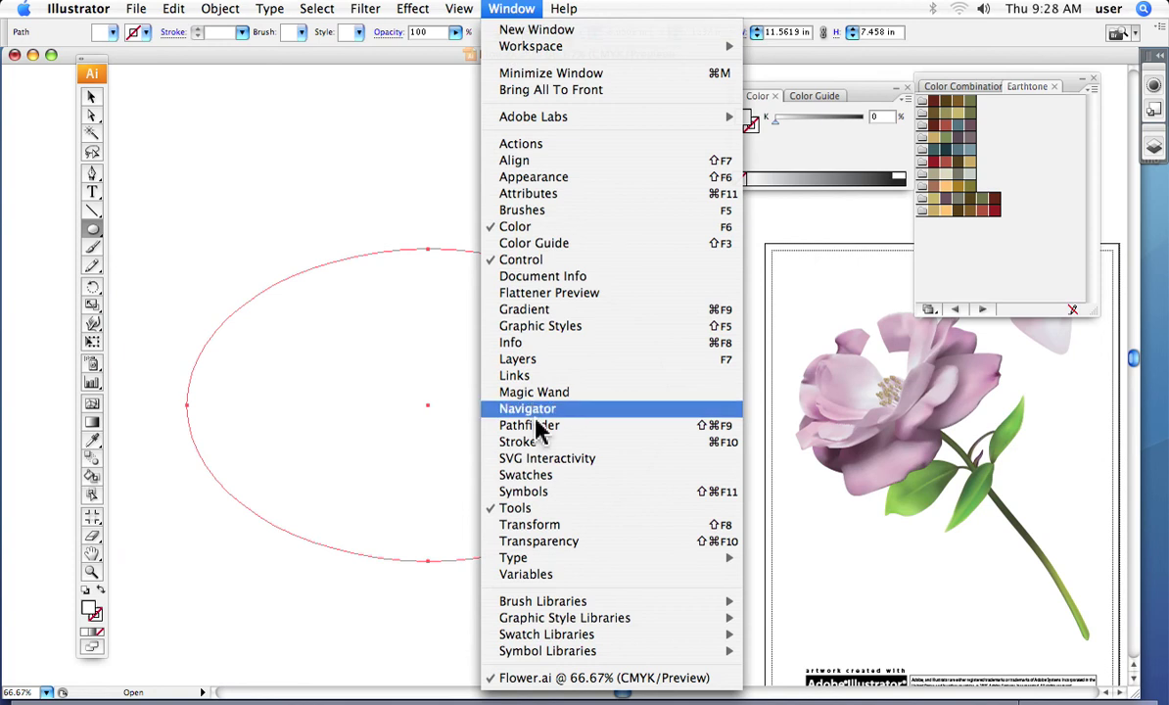
Load the Brights gradient library and fill the ellipse with its first pink-to-crimson gradient
click(540, 475)
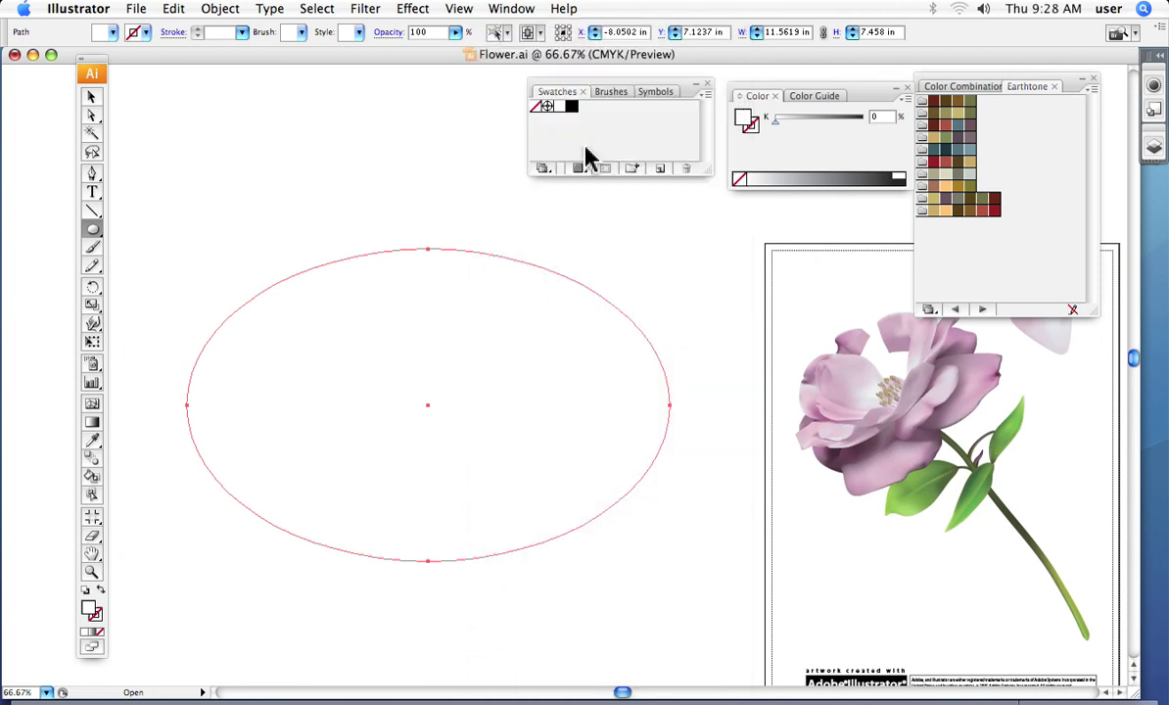
click(546, 170)
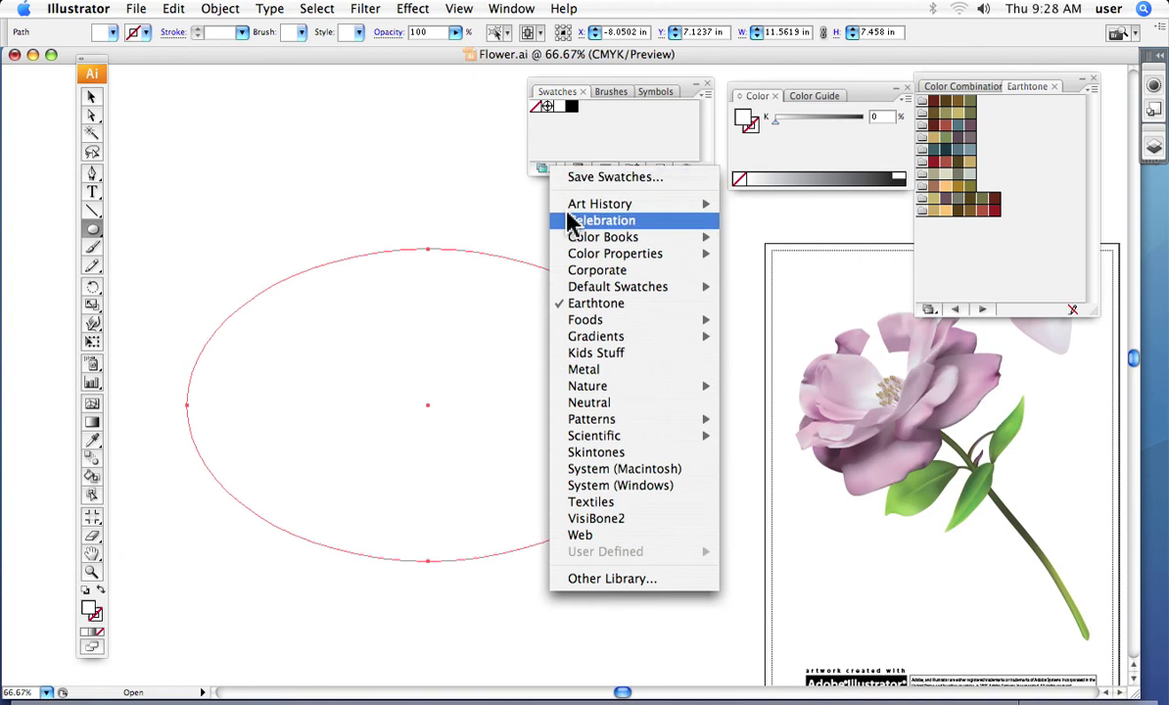
mouse_move(581, 336)
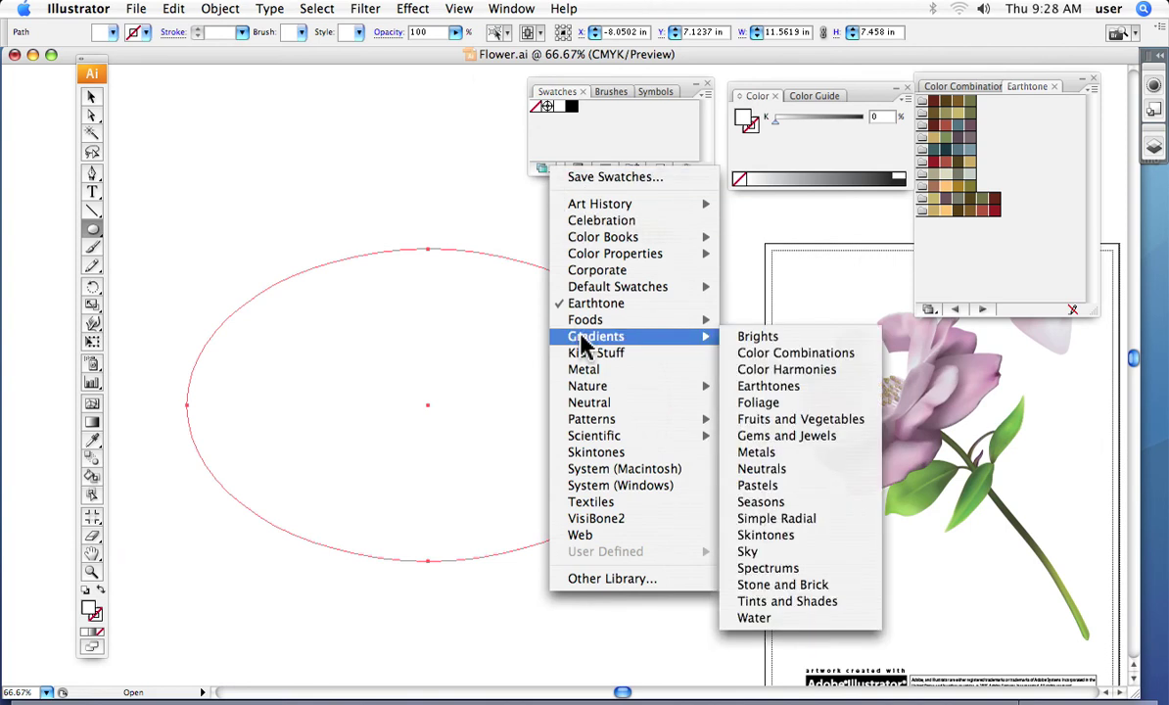
click(758, 341)
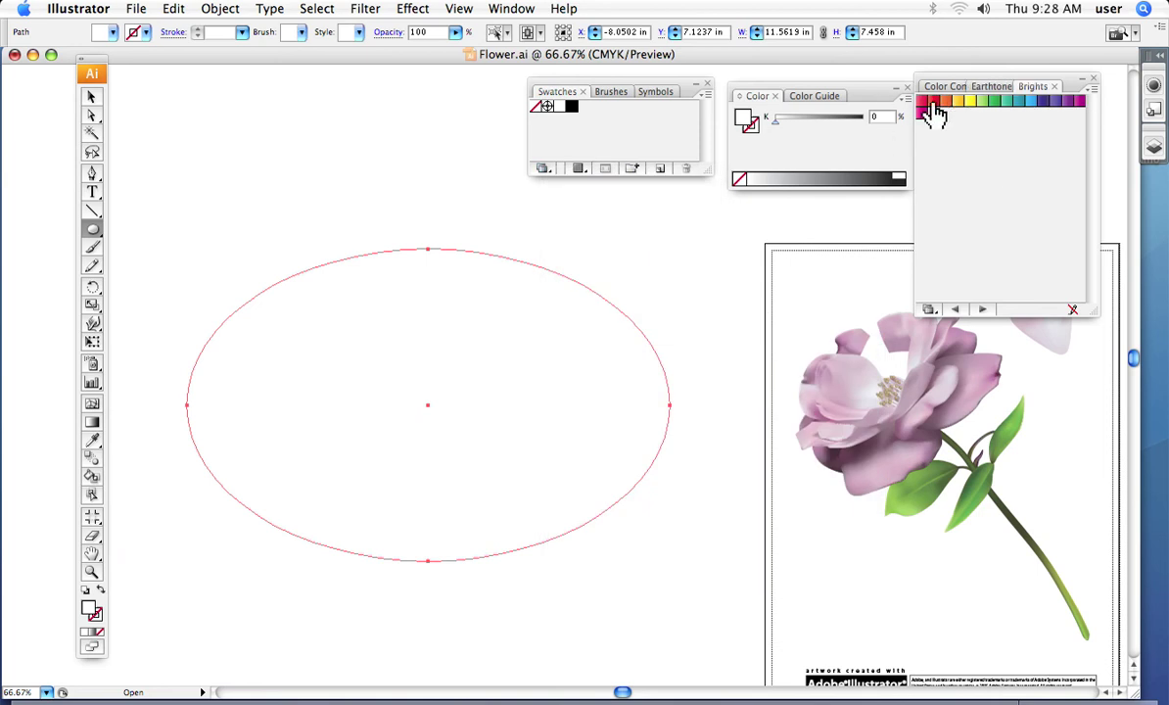
click(922, 104)
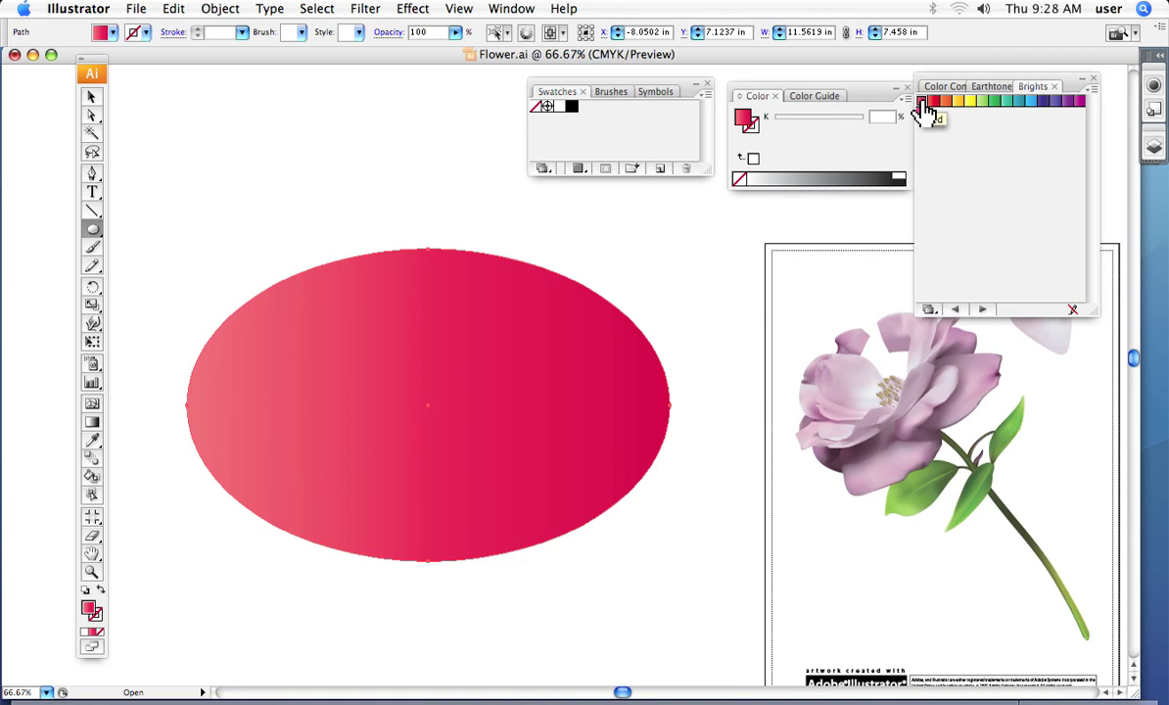
Open the Gradients > Earthtones swatch library
click(929, 311)
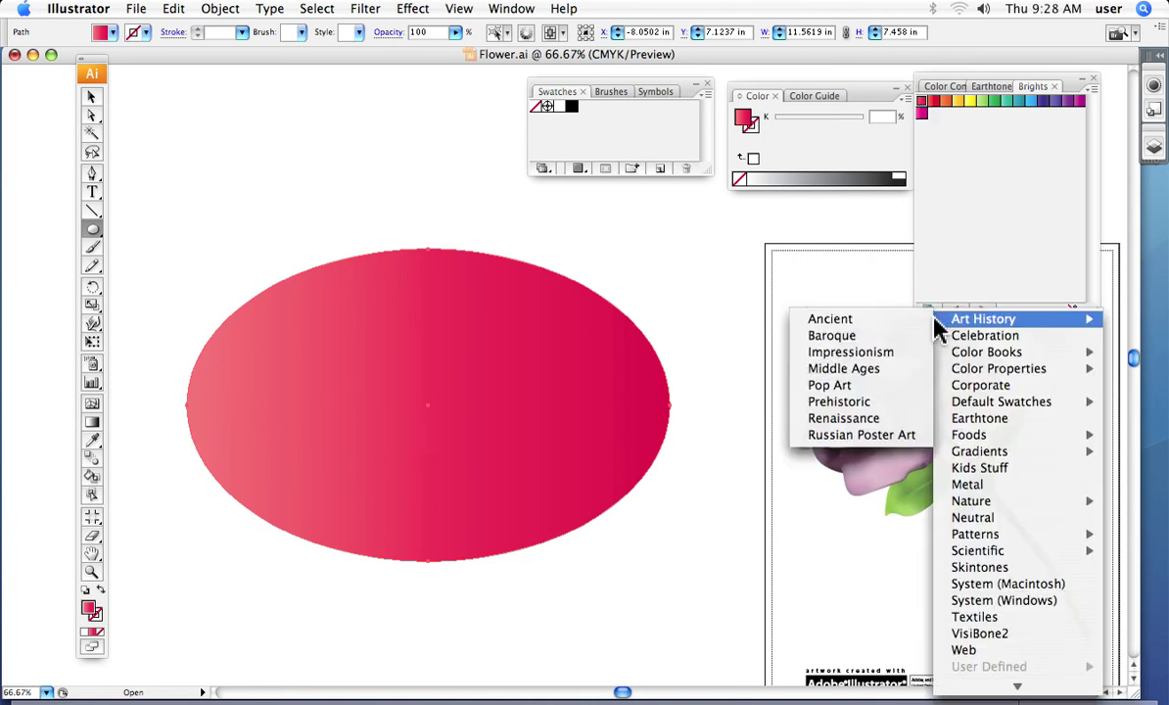
mouse_move(959, 452)
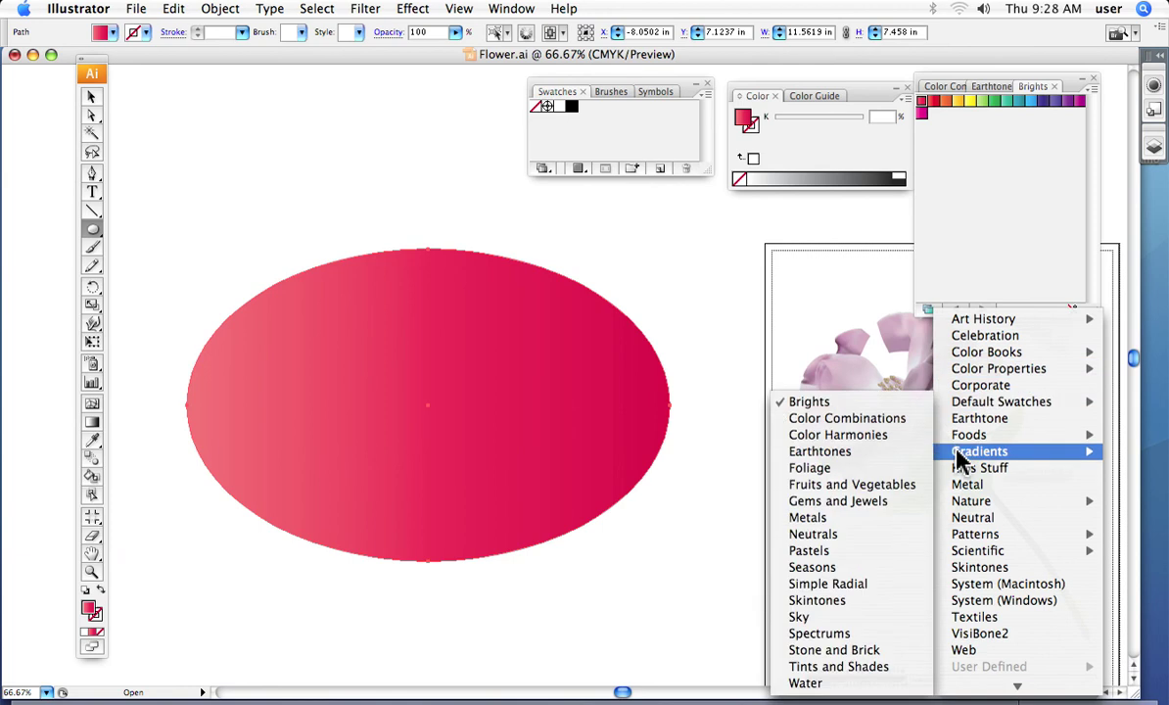
click(848, 452)
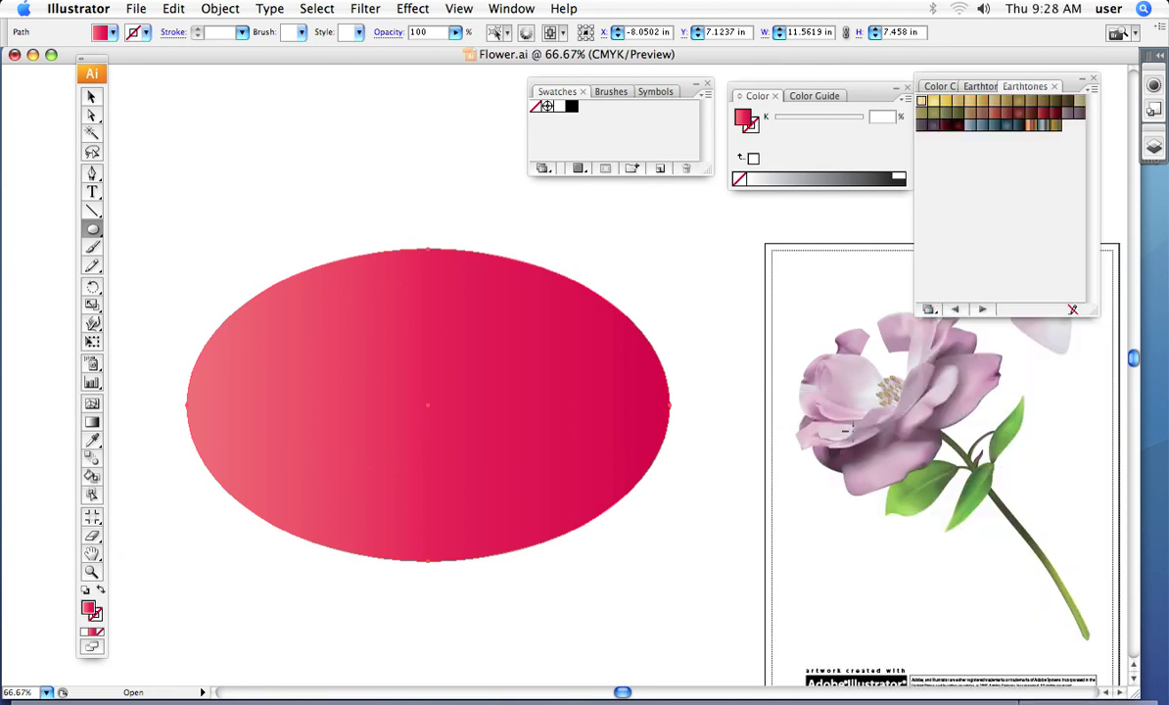
Fill the ellipse with a brown-red-gold Earthtones gradient, then add a mesh point, which turns it black
click(1031, 125)
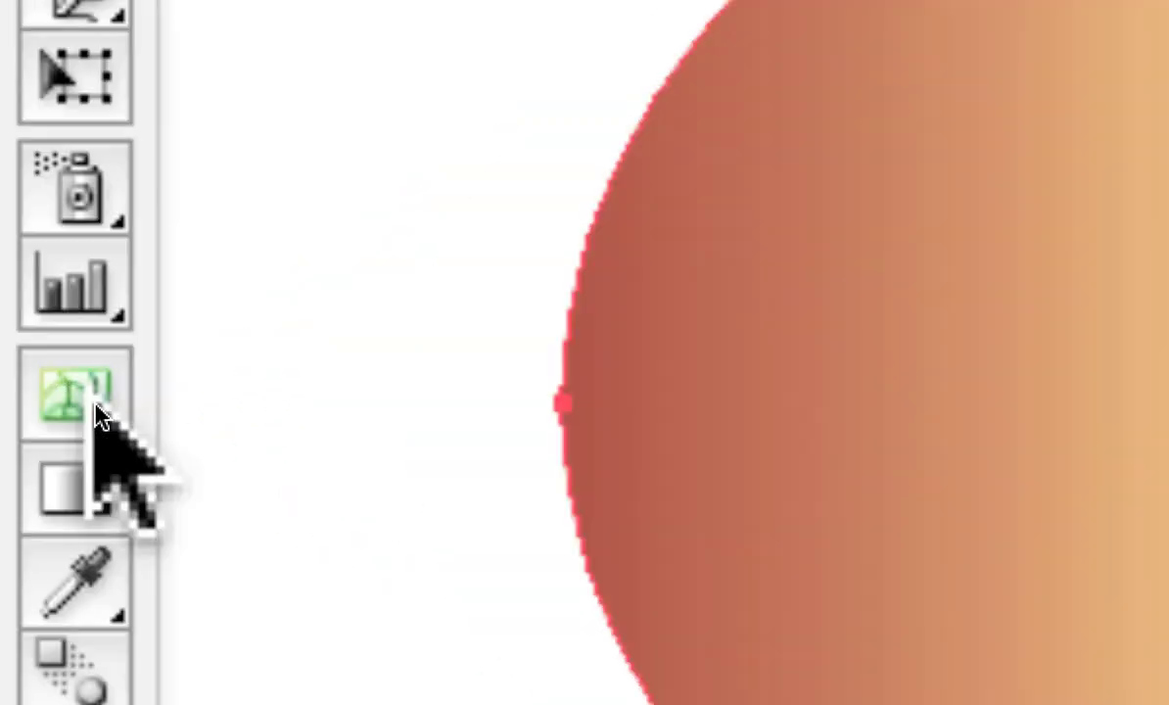
click(95, 403)
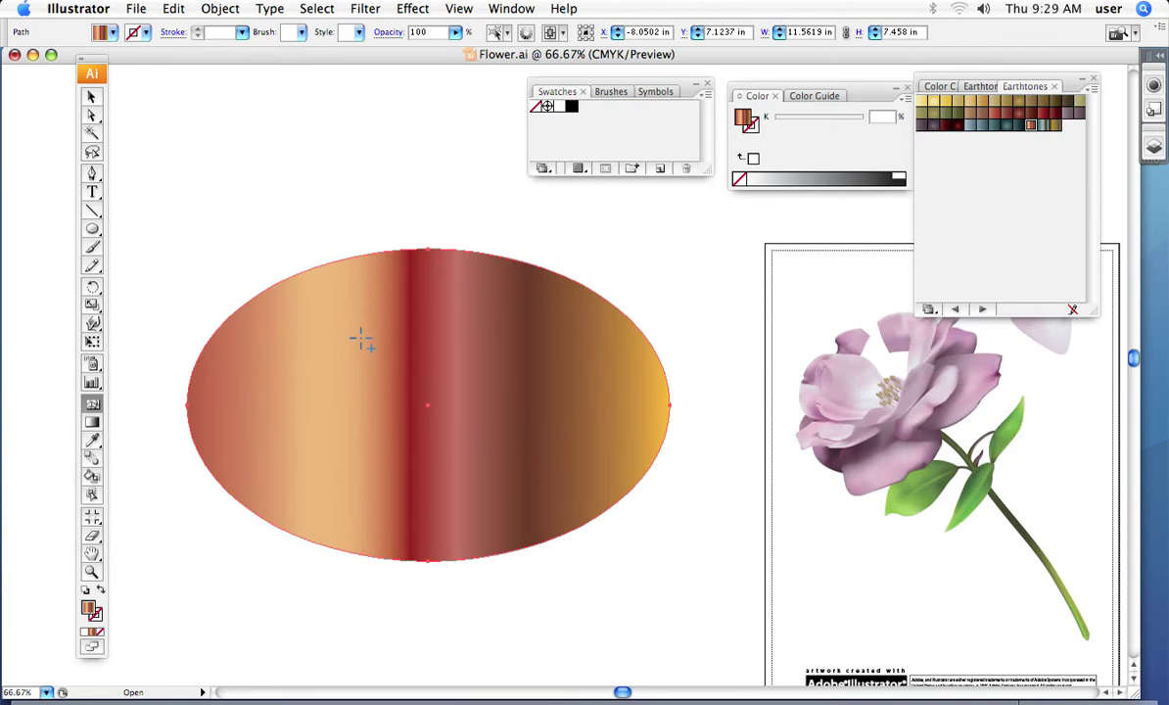
click(364, 338)
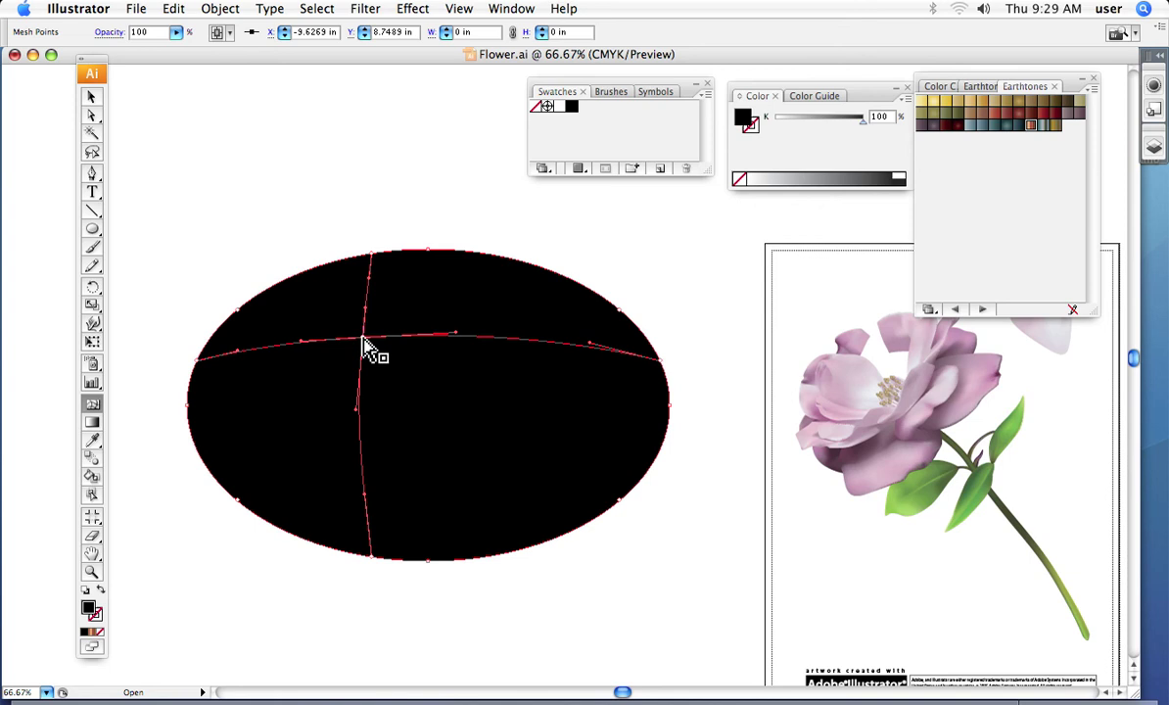
Undo the black mesh conversion, leaving the library and window menus closed
key(super+z)
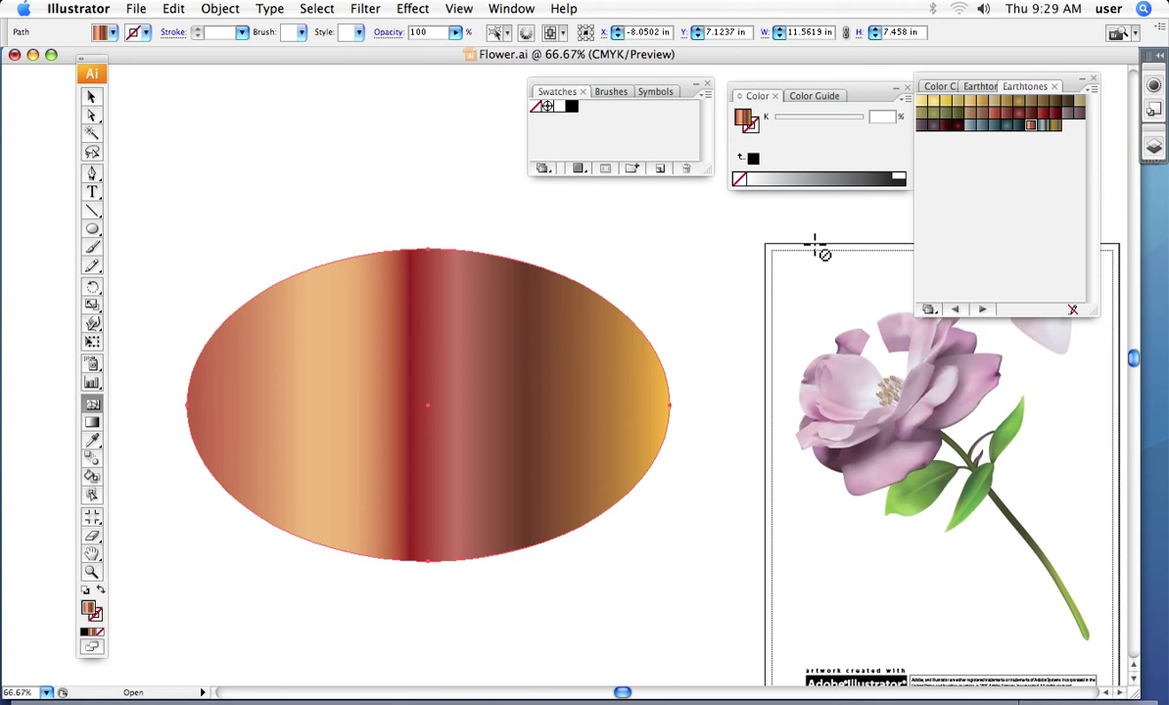
click(930, 310)
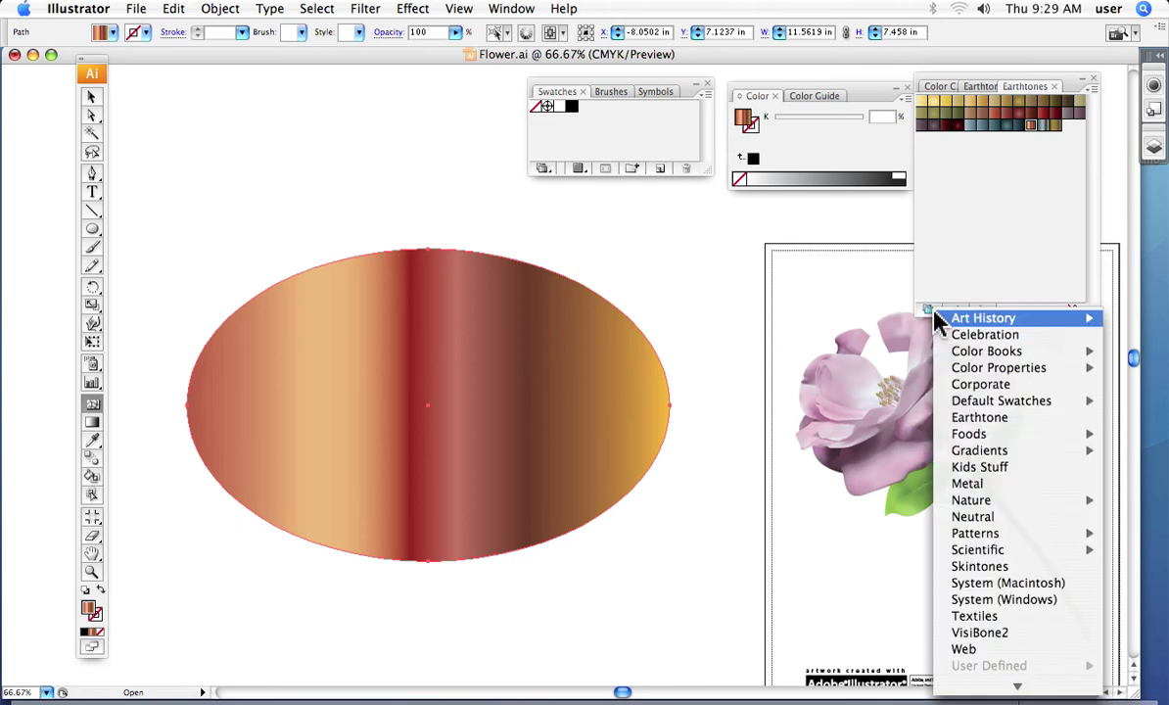
mouse_move(937, 320)
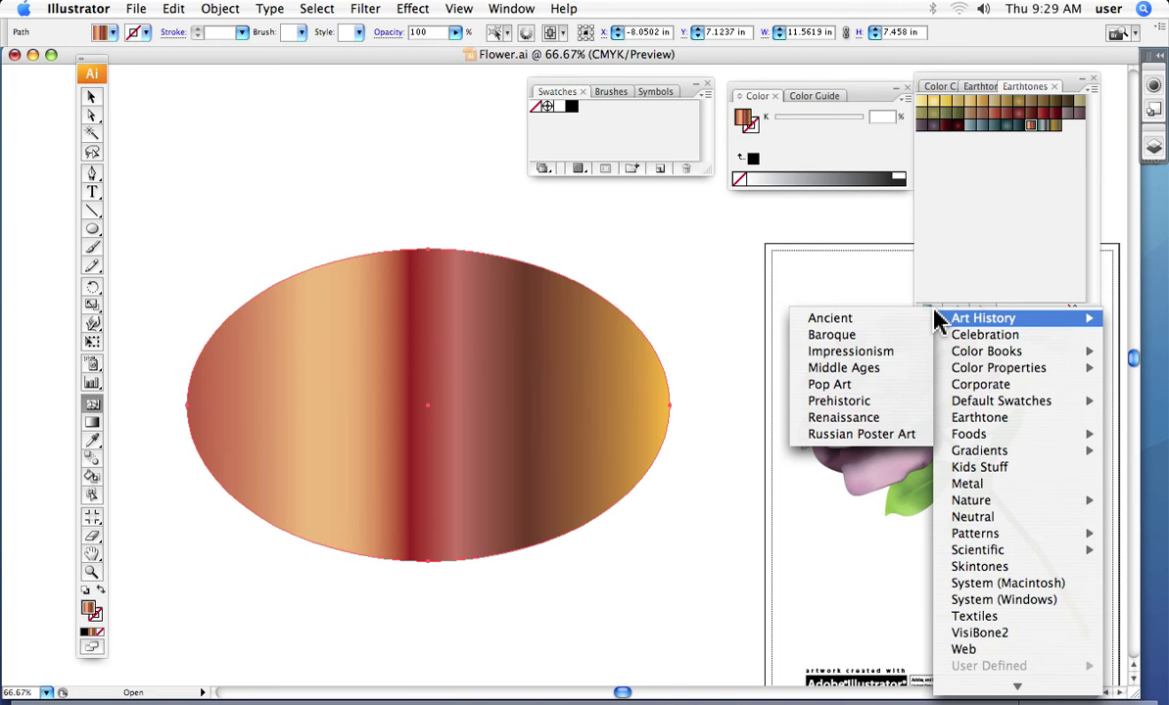
mouse_move(958, 356)
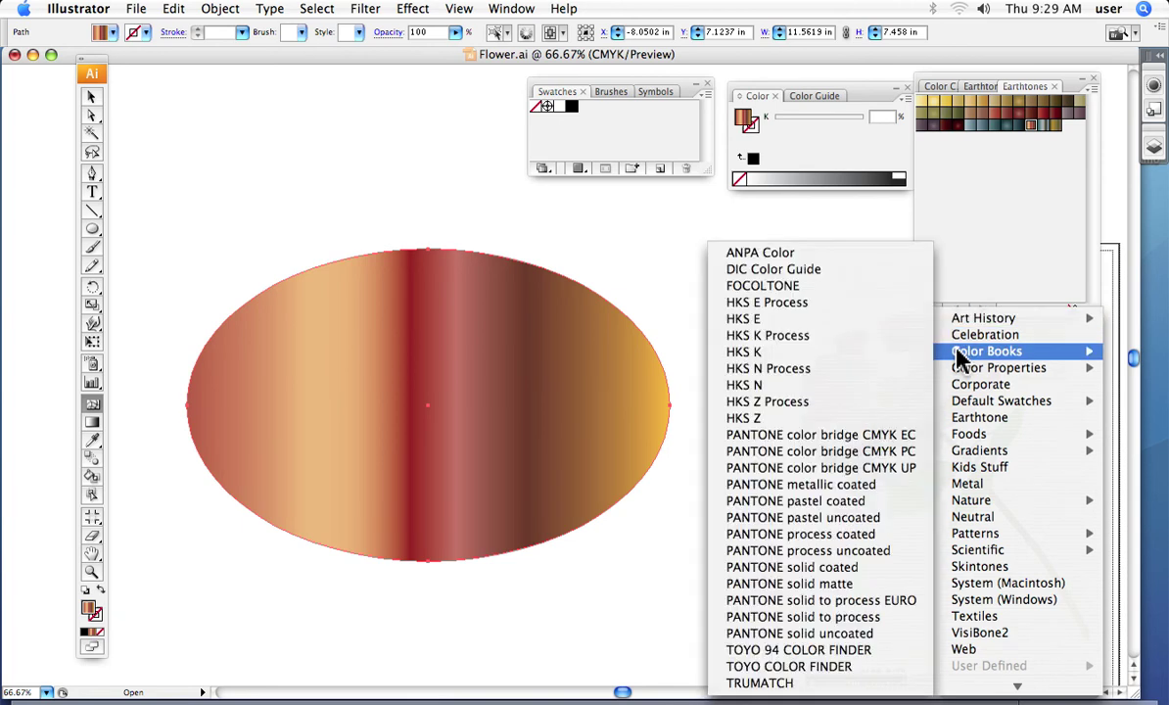
click(521, 12)
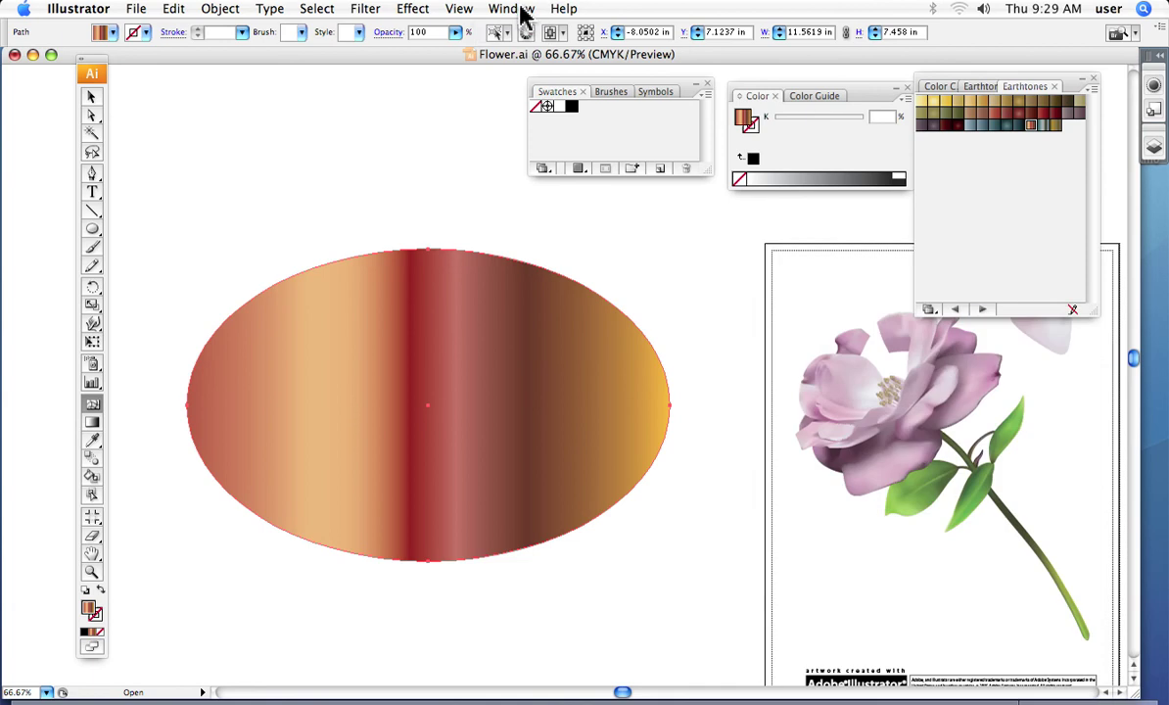
click(522, 12)
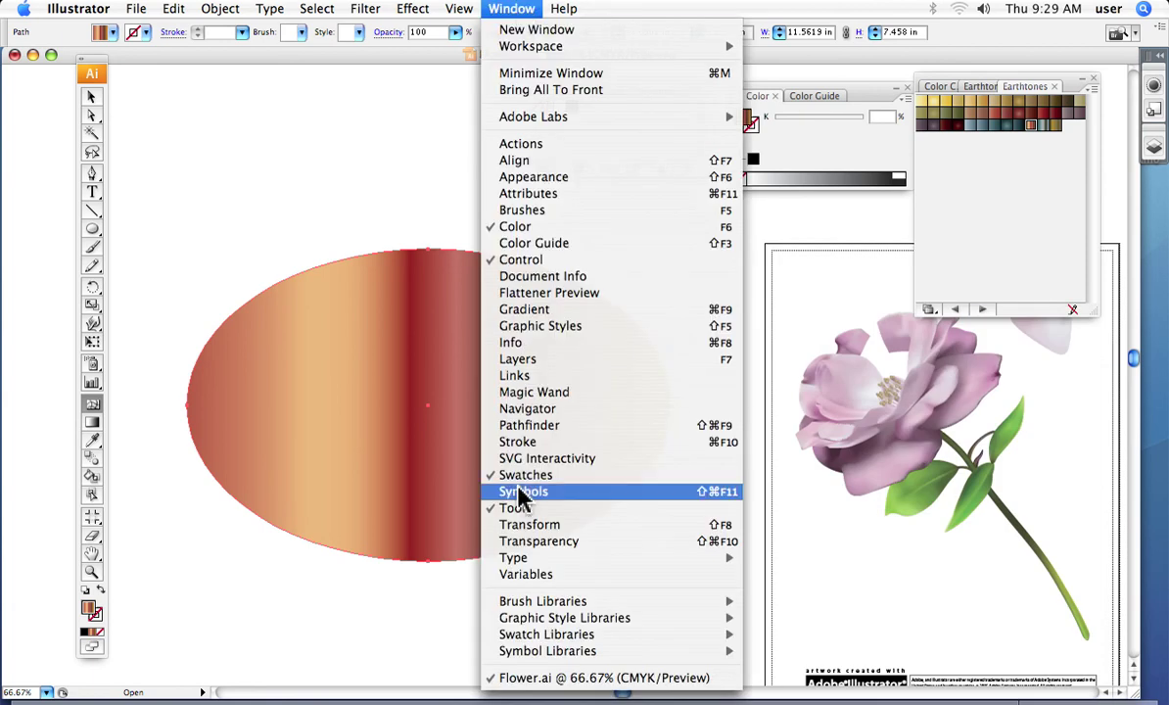
click(796, 235)
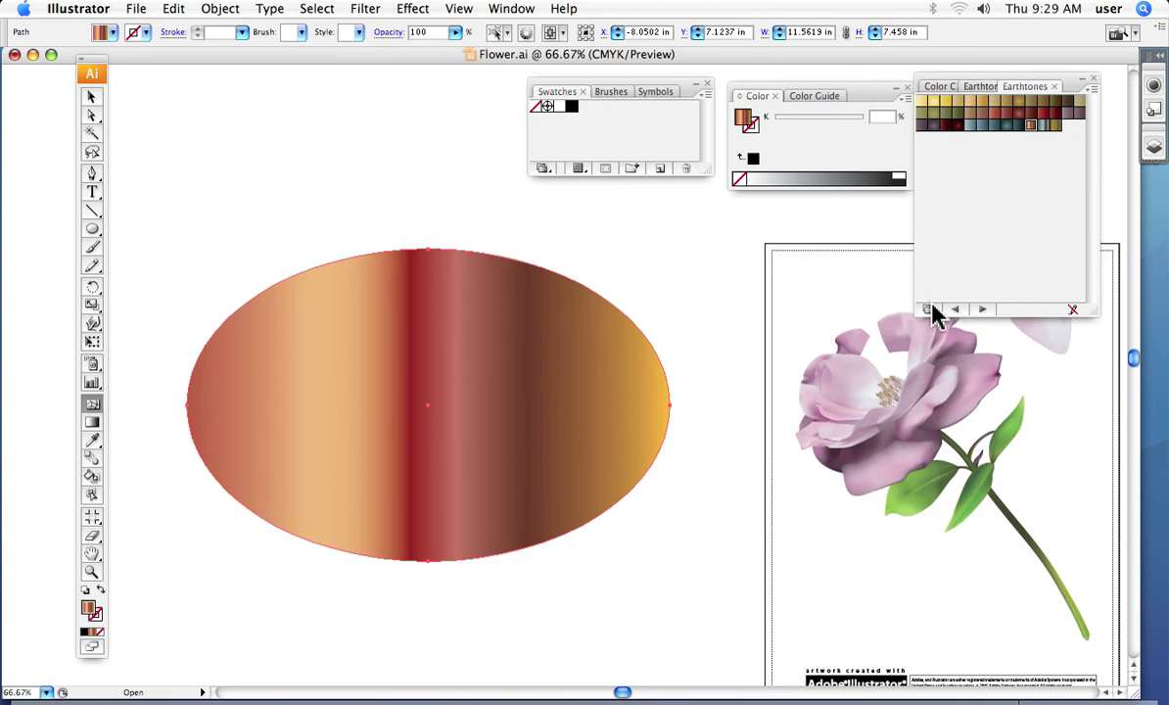
Load the Nature > Flowers library and fill the ellipse pale yellow (C 3, M 2, Y 50, K 5)
click(929, 310)
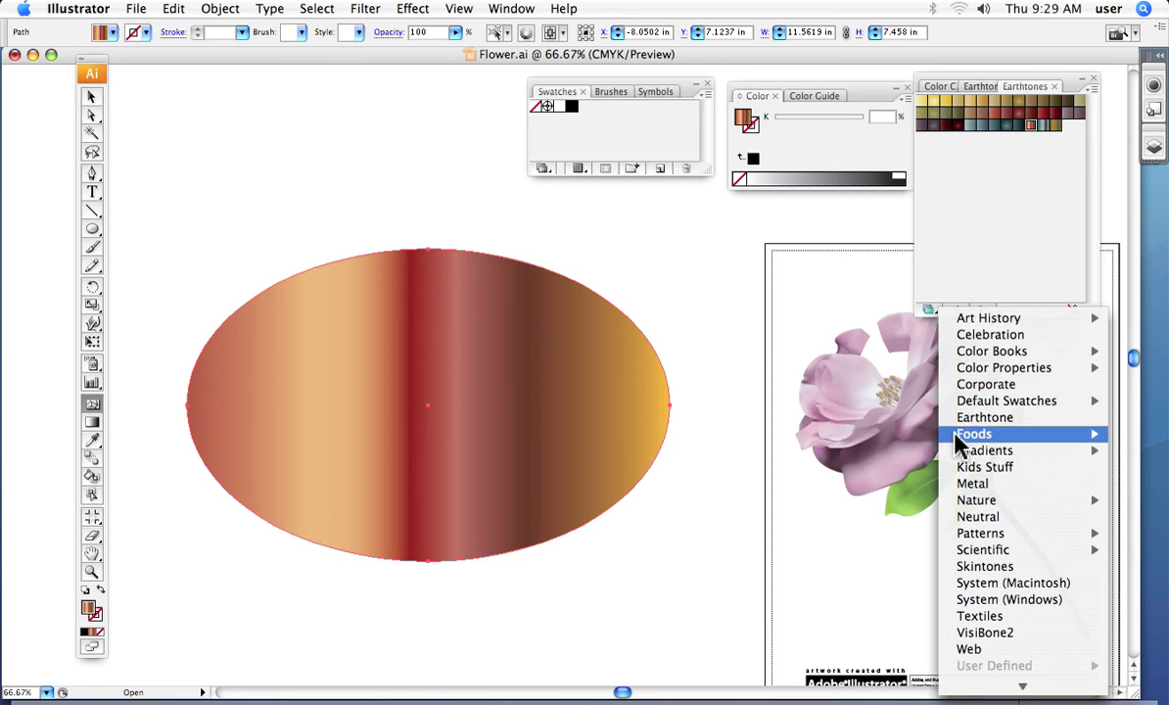
mouse_move(969, 504)
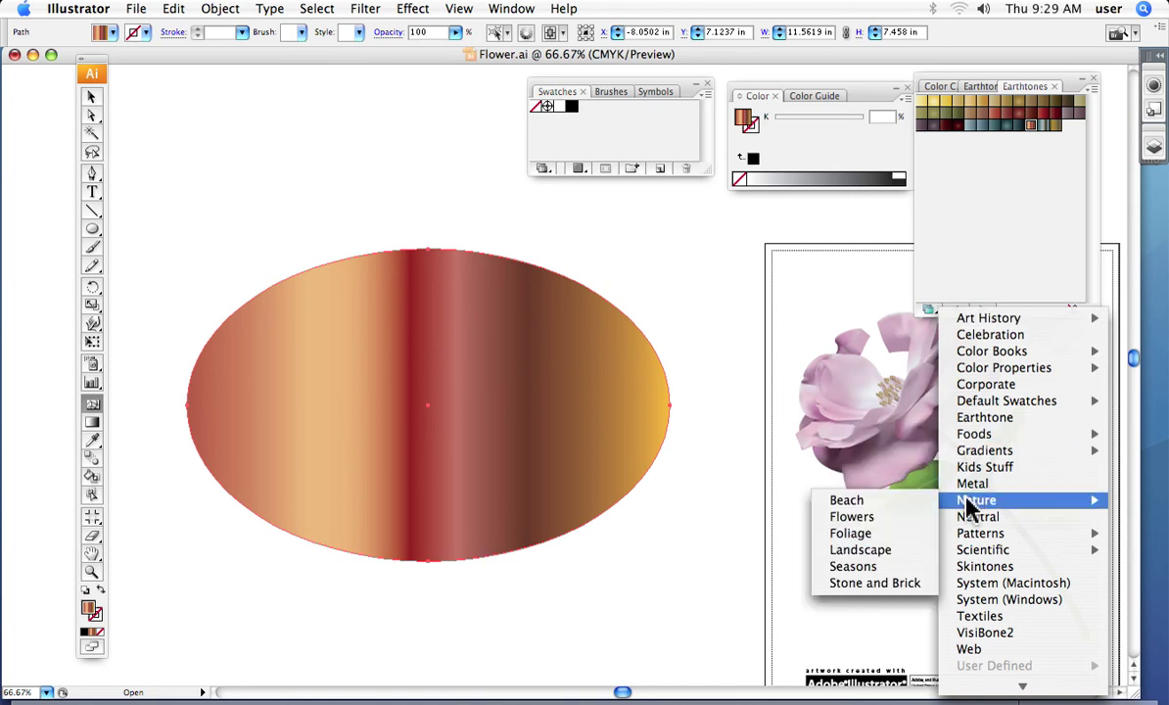
click(865, 516)
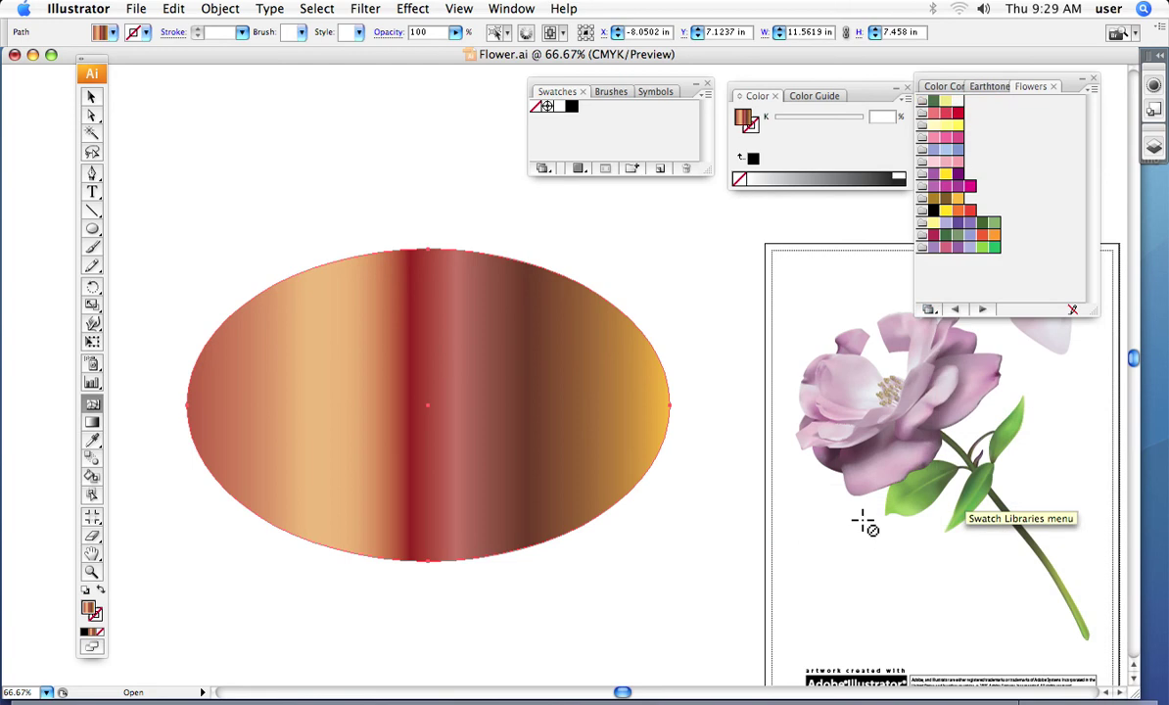
click(946, 104)
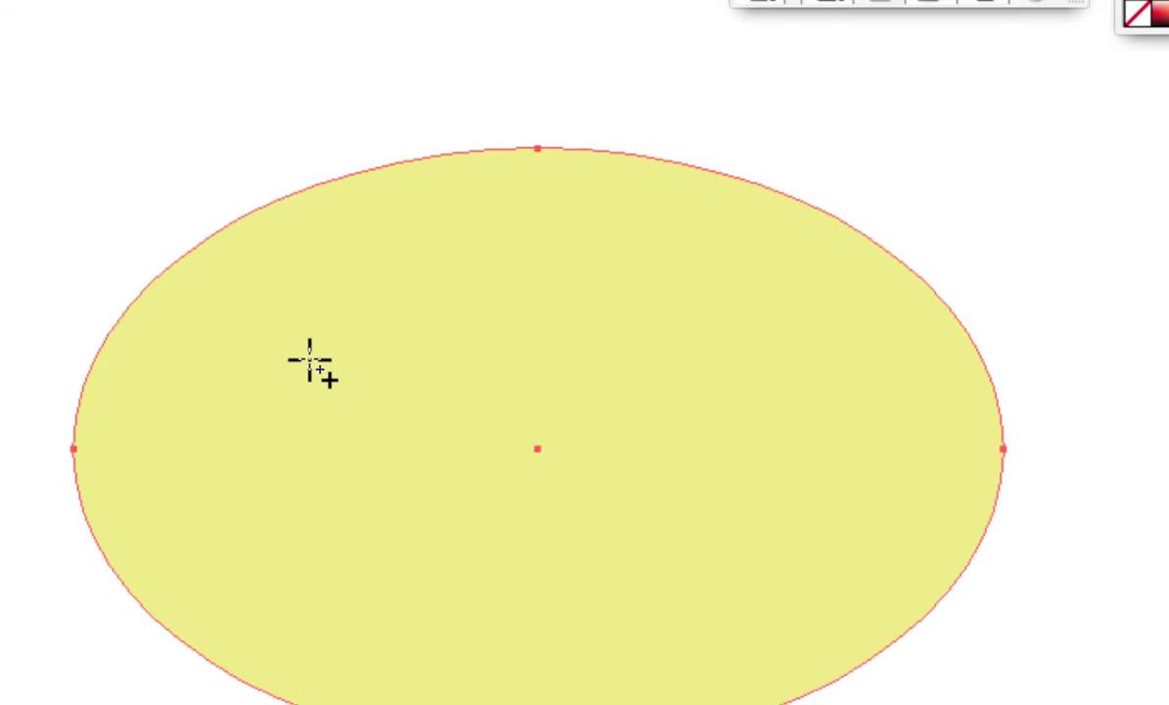
Add mesh points to the yellow ellipse, colouring one light blue upper-left and lower-centre ones purple
click(309, 360)
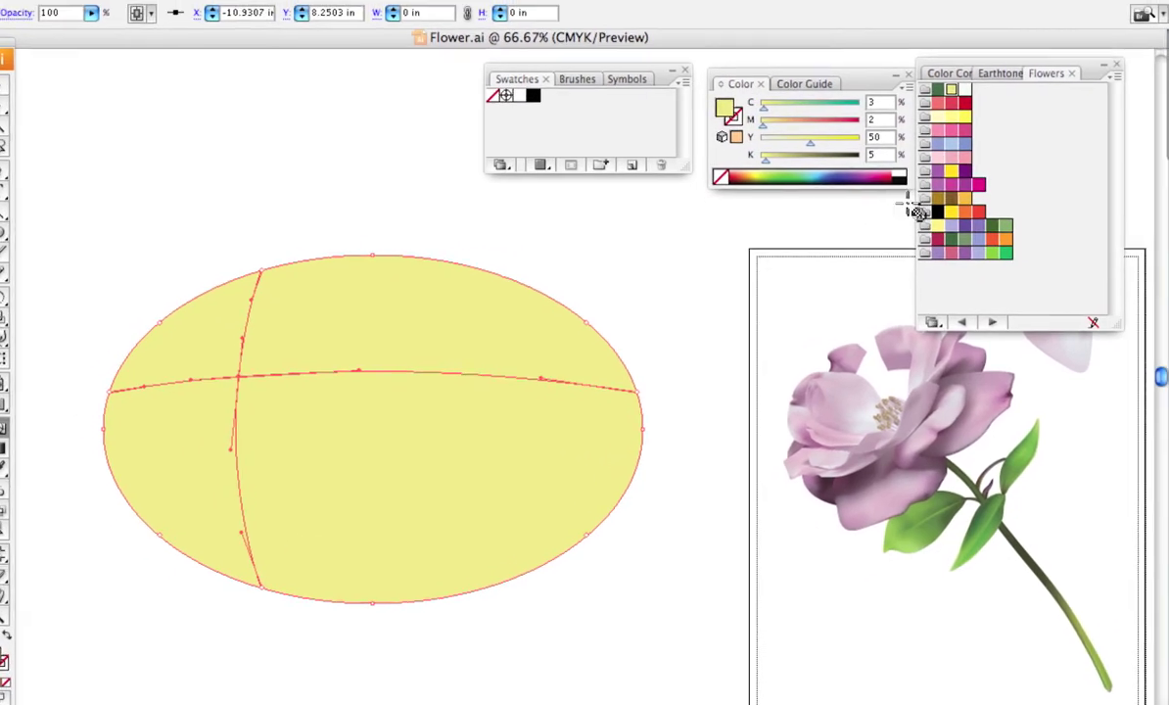
click(946, 154)
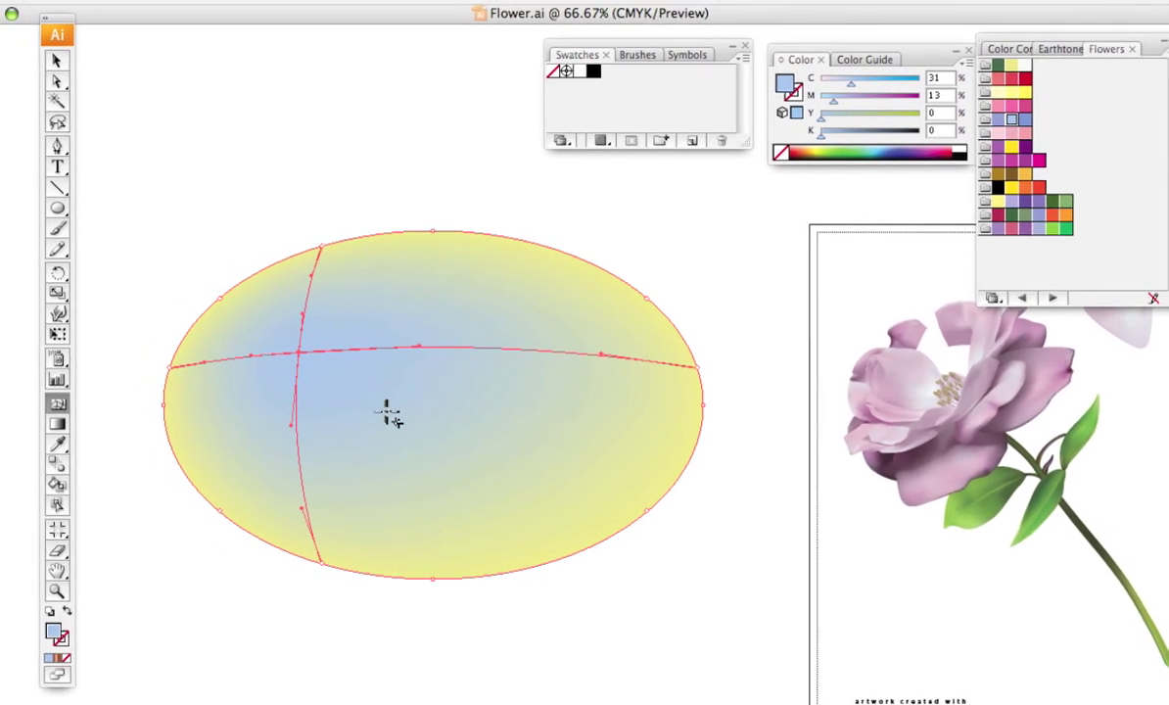
click(471, 408)
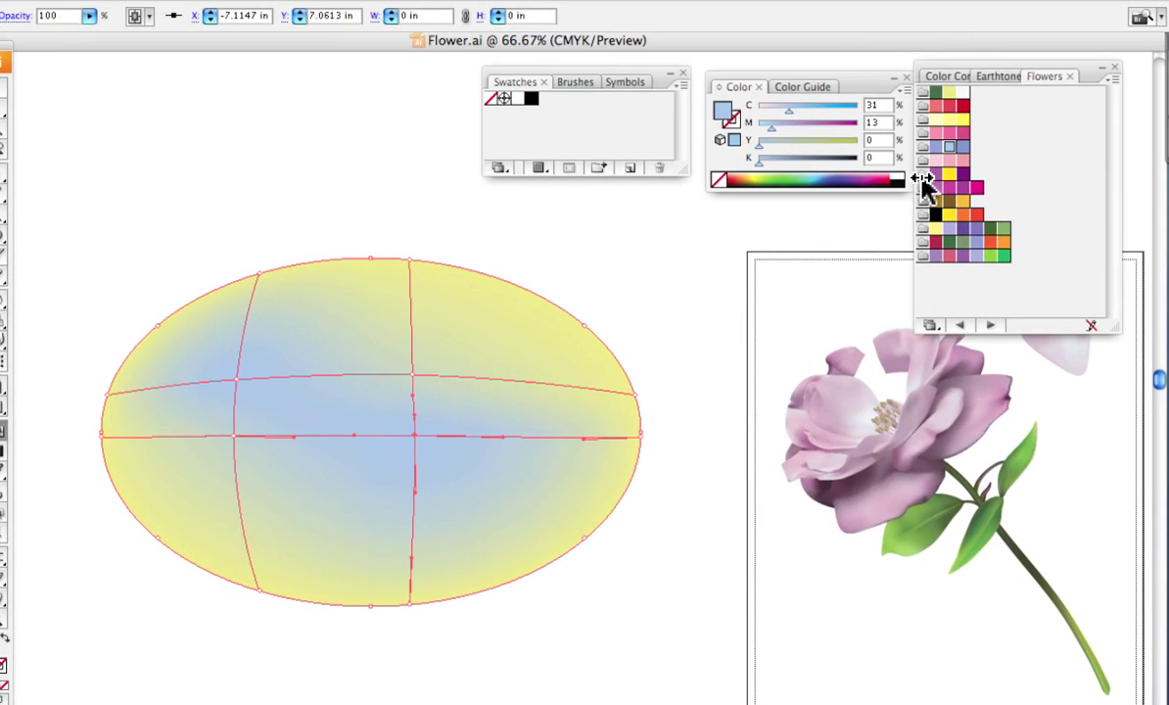
click(933, 186)
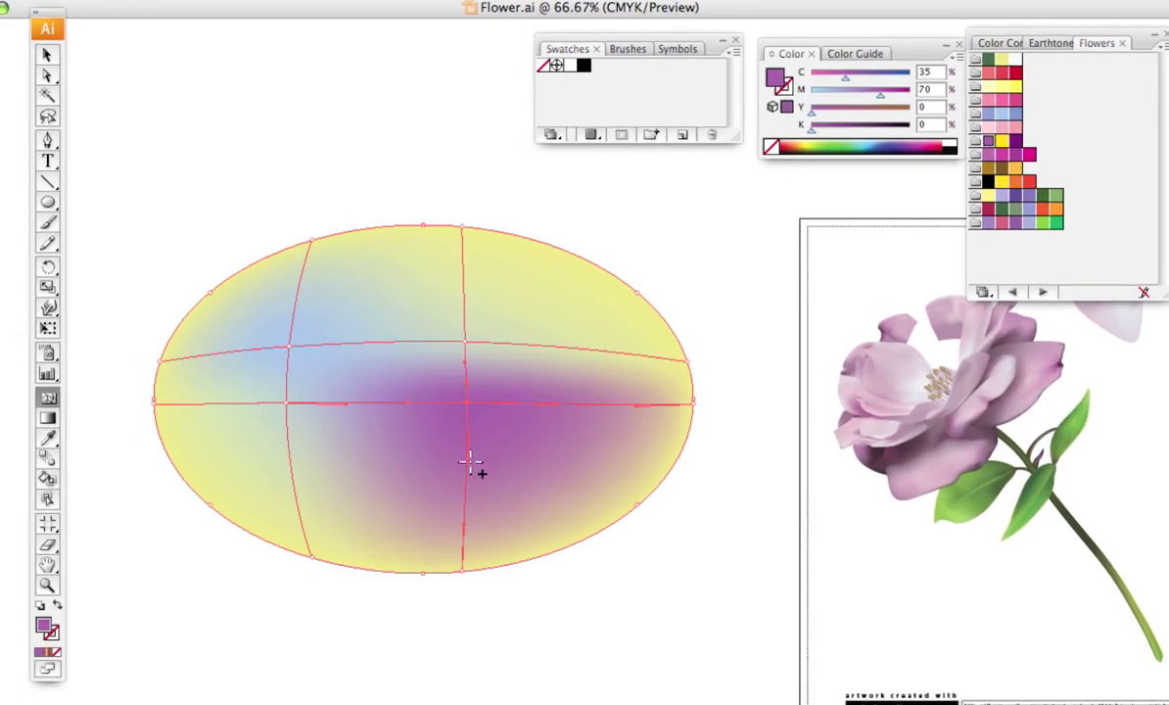
click(393, 481)
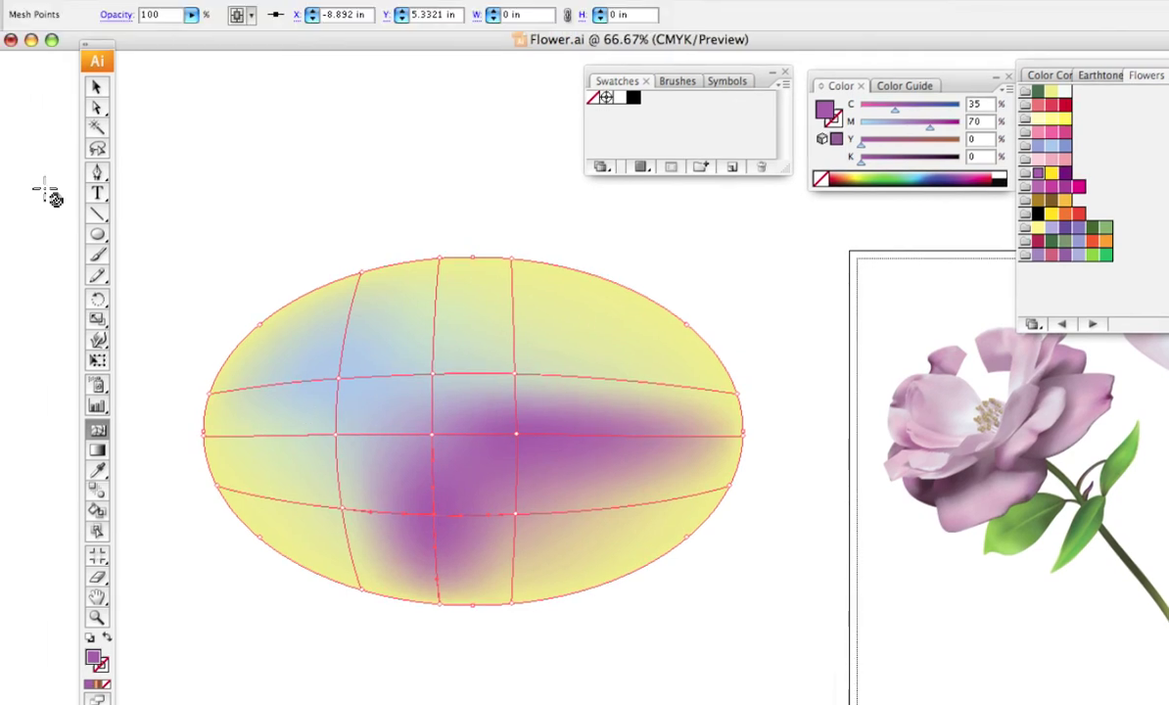
click(90, 118)
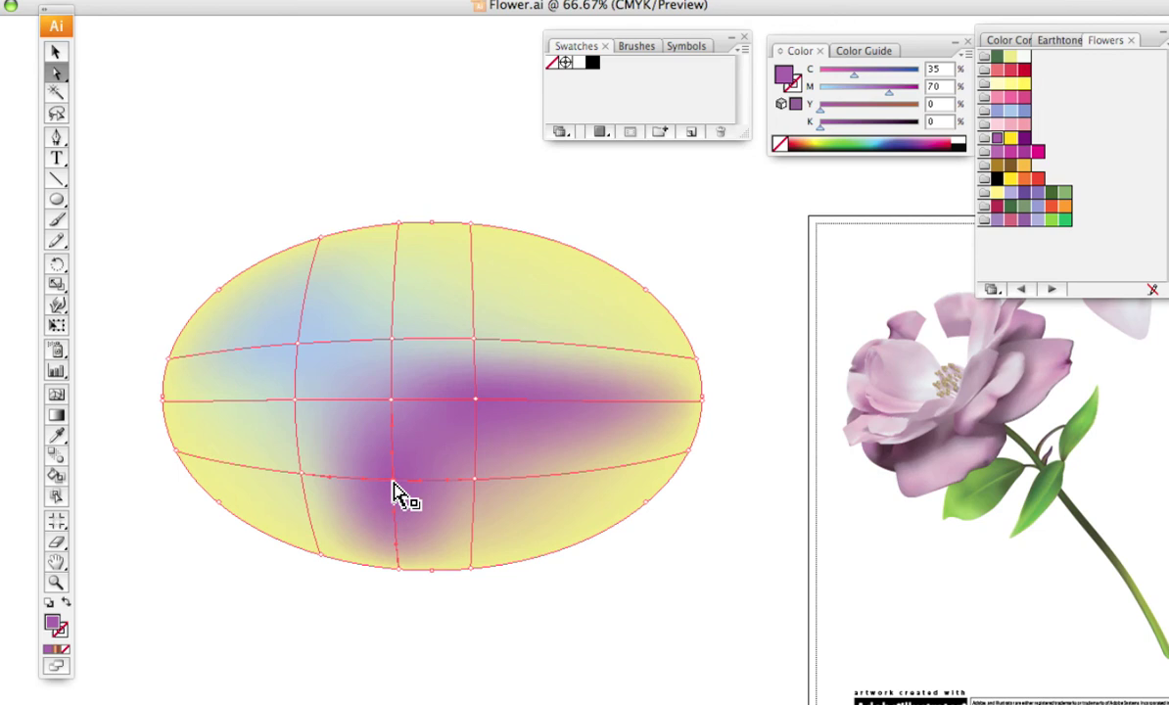
Drag the purple mesh points into a curved downward tail, then add a mesh point near the lower-right edge
drag(394, 483, 425, 533)
key(super+equal)
key(super+equal)
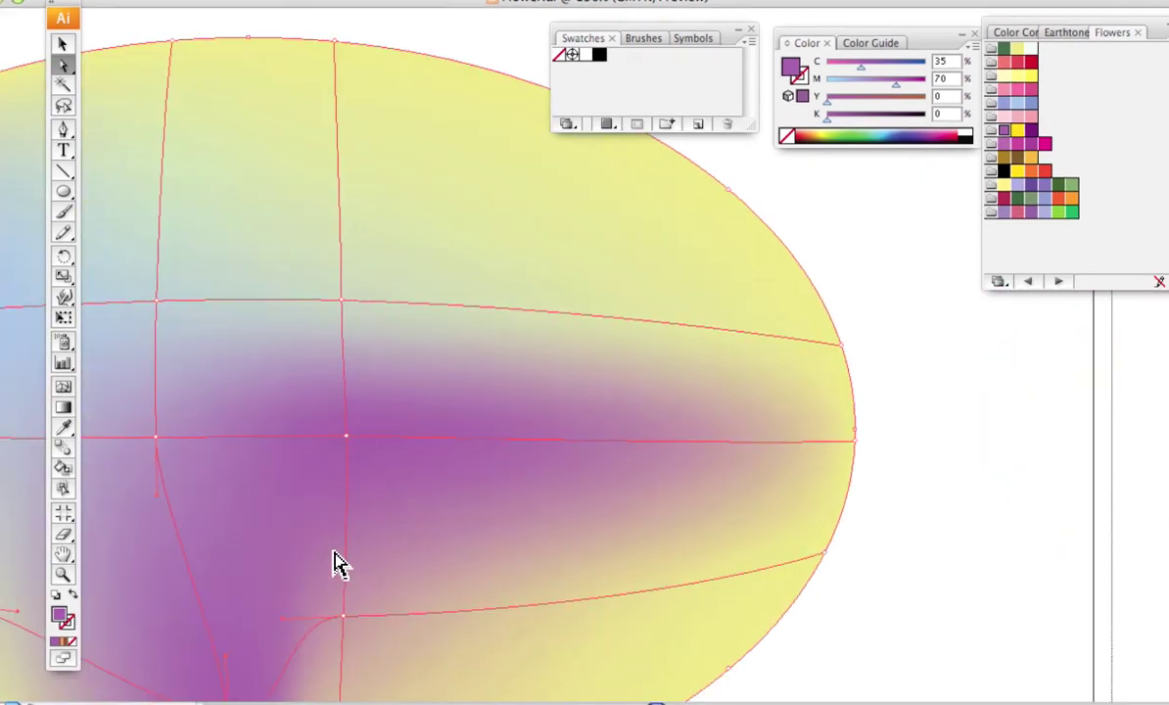
key(super+minus)
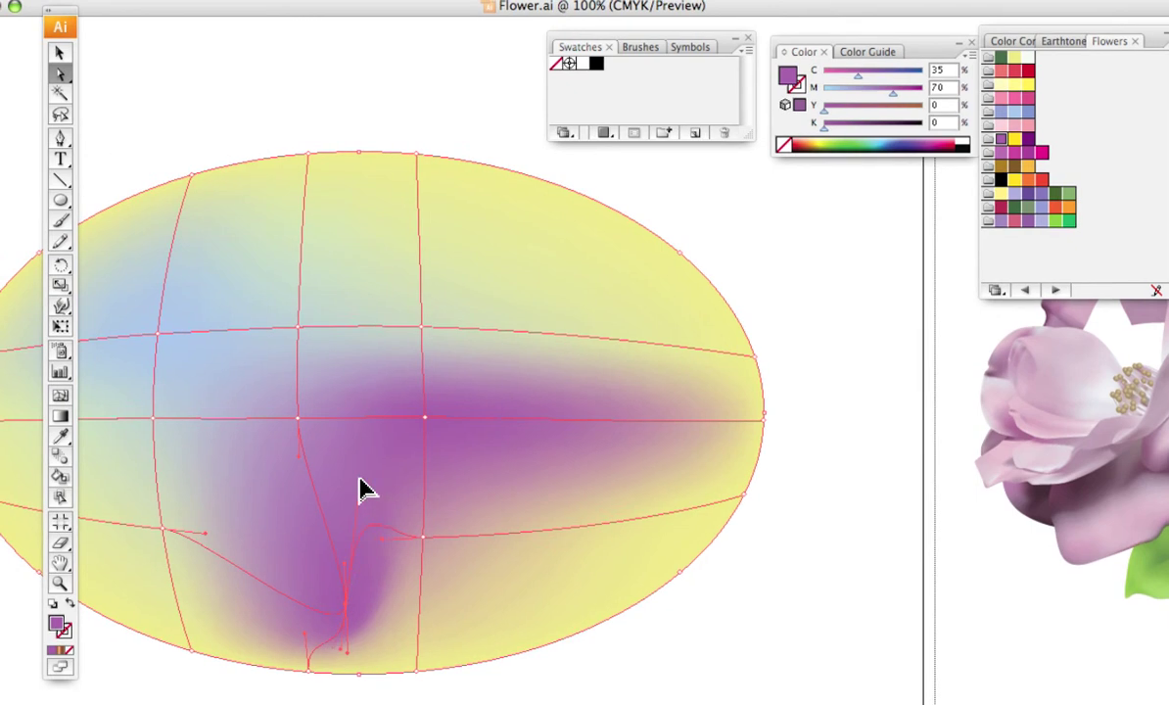
drag(365, 487, 274, 556)
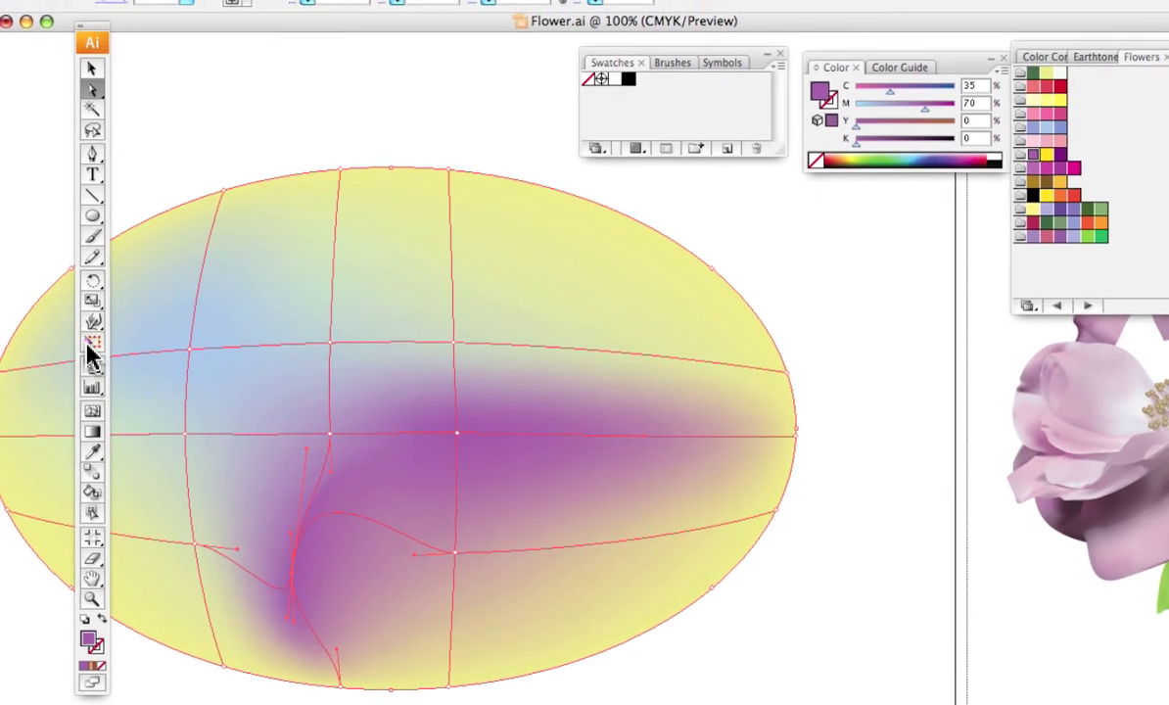
click(93, 409)
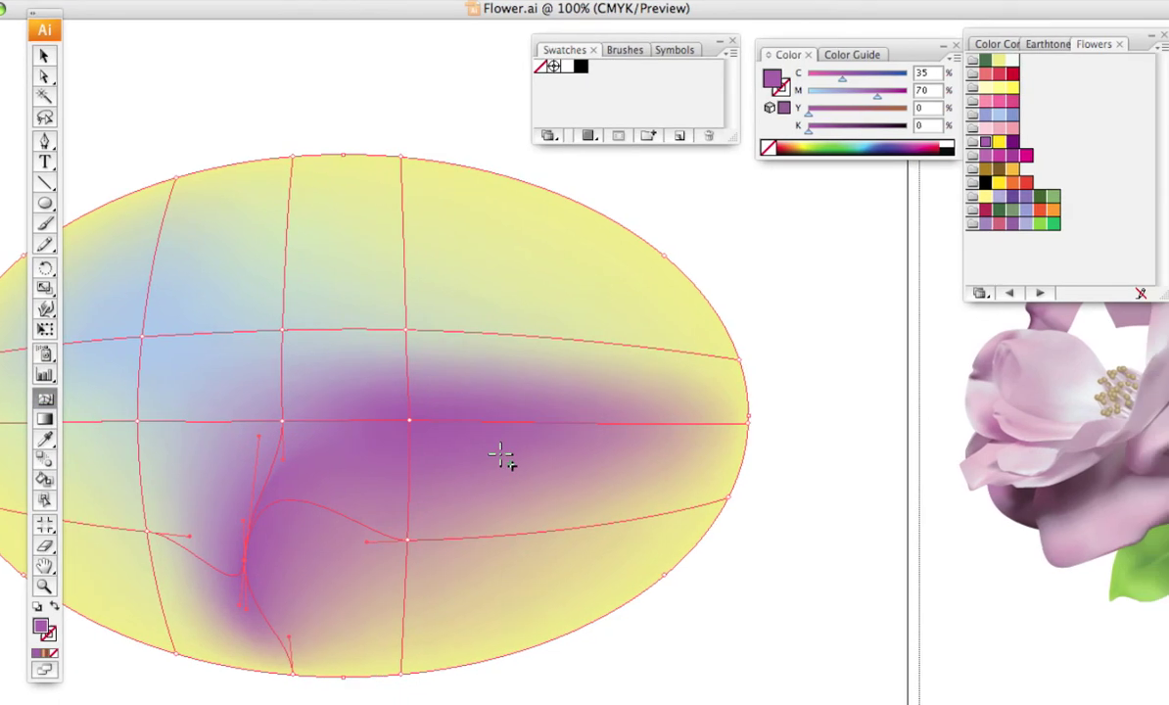
click(565, 566)
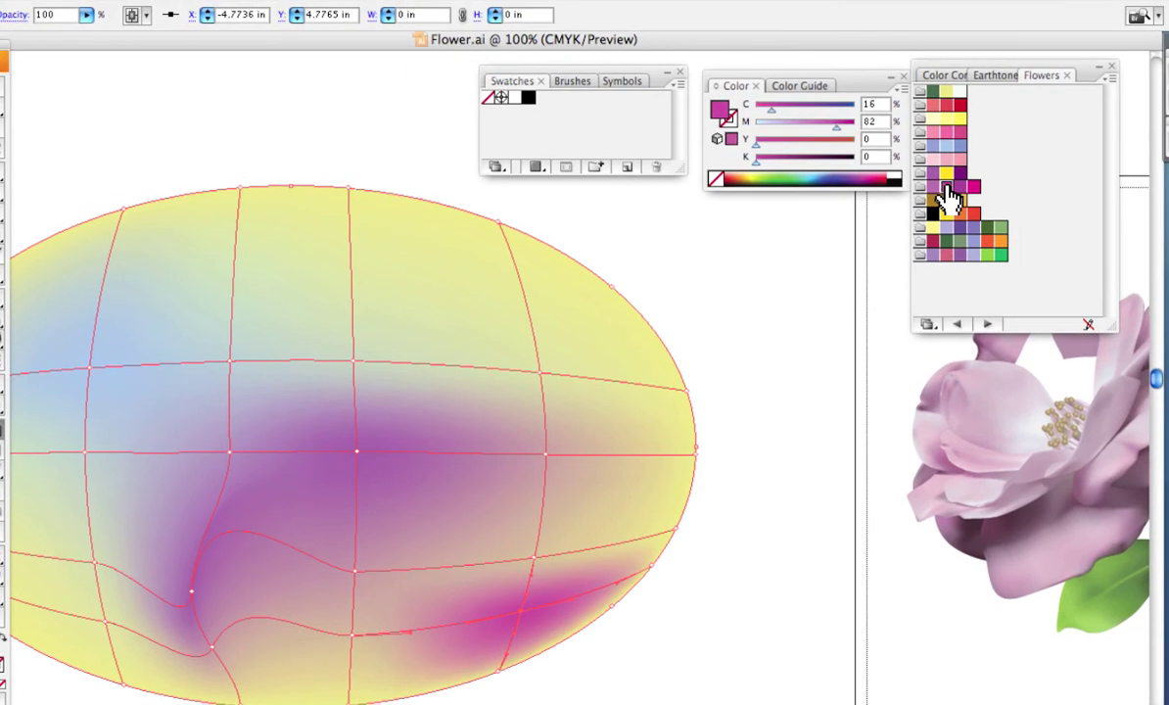
Colour the lower-right mesh point dark green (C 64, M 23, Y 100, K 45)
click(990, 232)
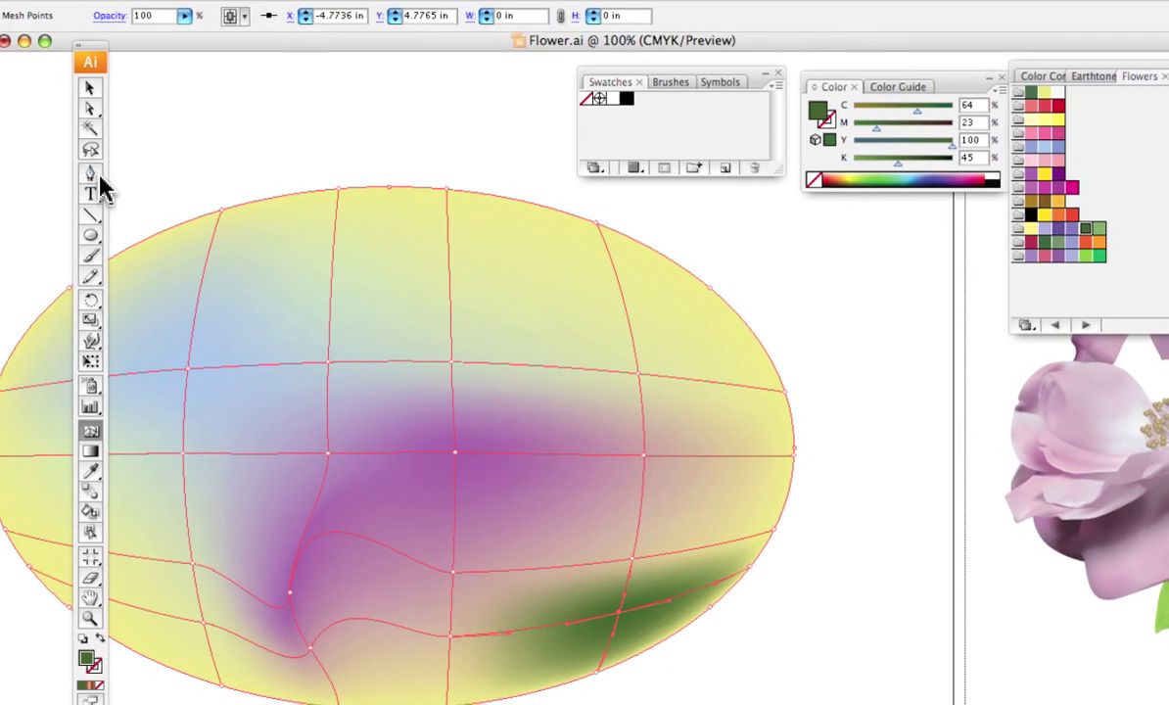
drag(213, 261, 388, 264)
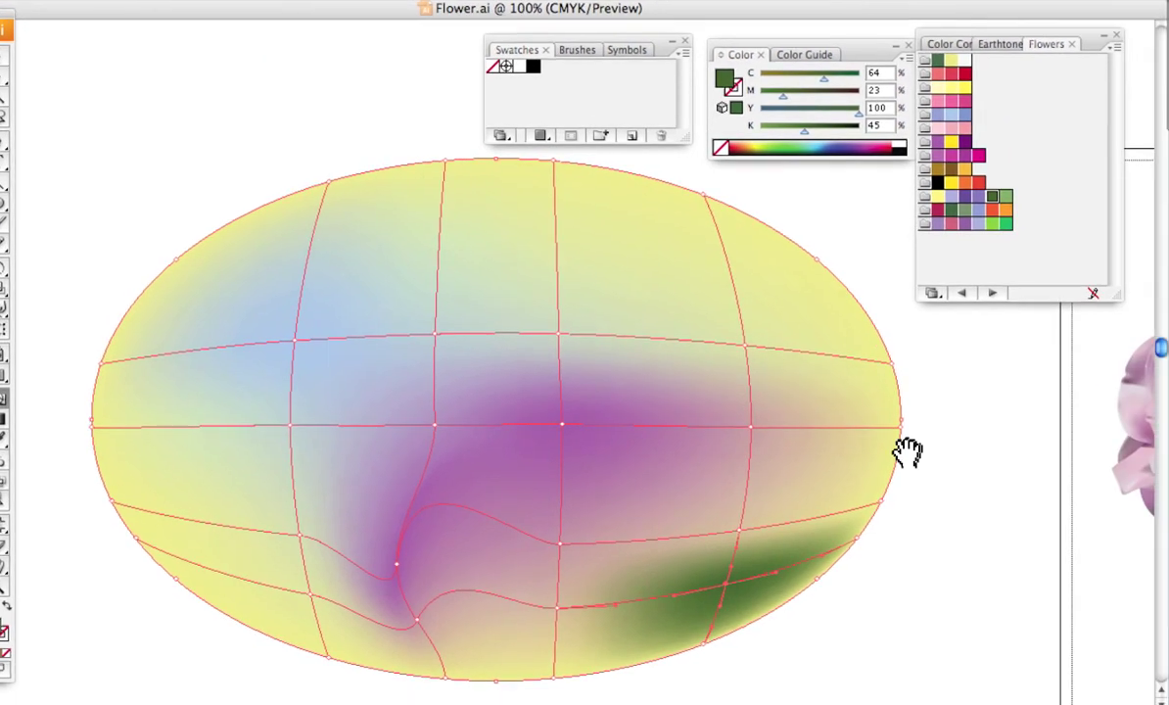
drag(907, 452, 459, 380)
drag(842, 518, 354, 393)
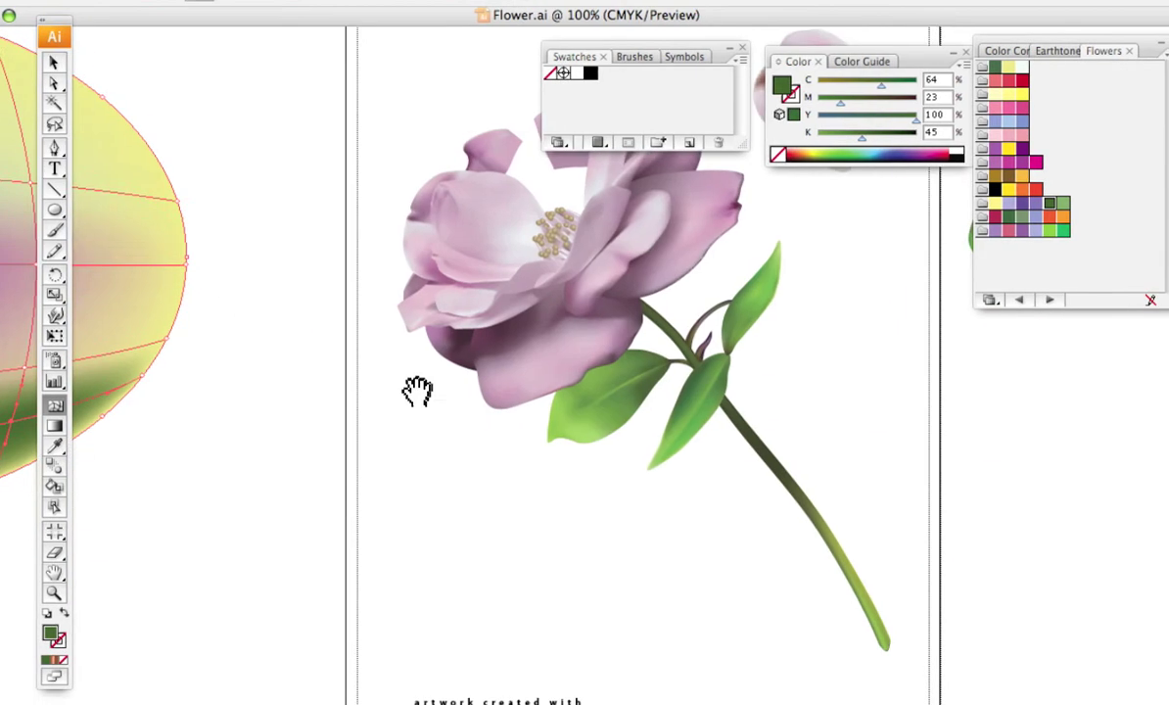
drag(485, 411, 294, 510)
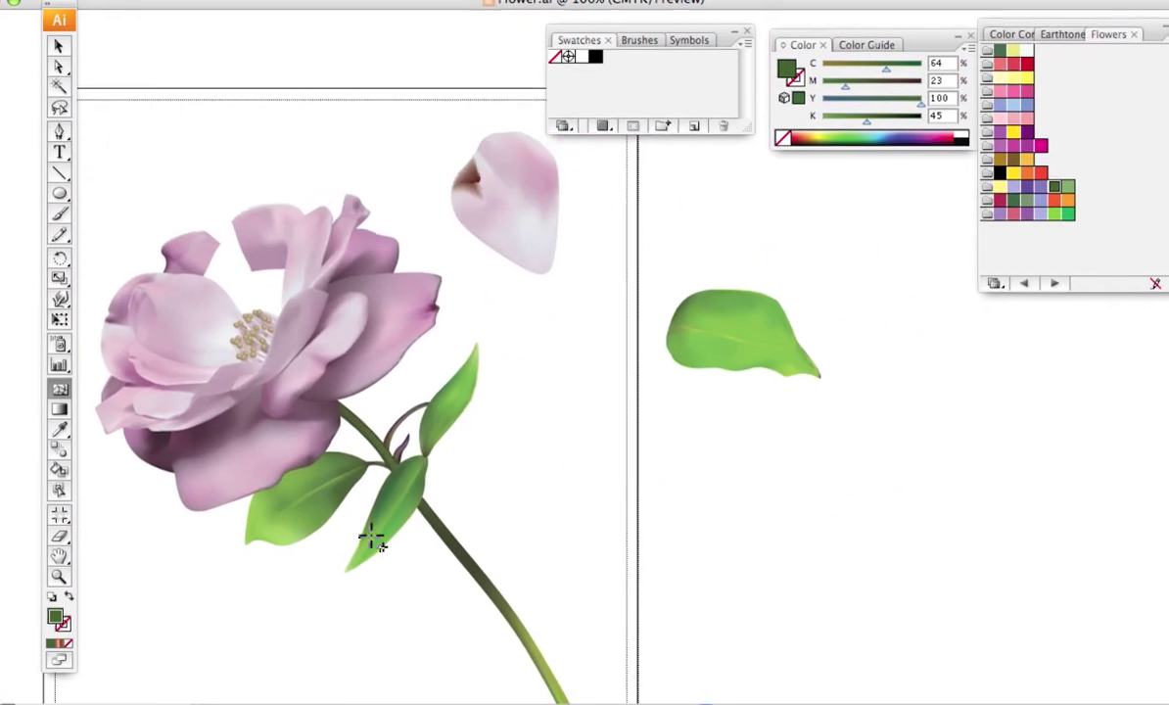
key(super+equal)
key(super+equal)
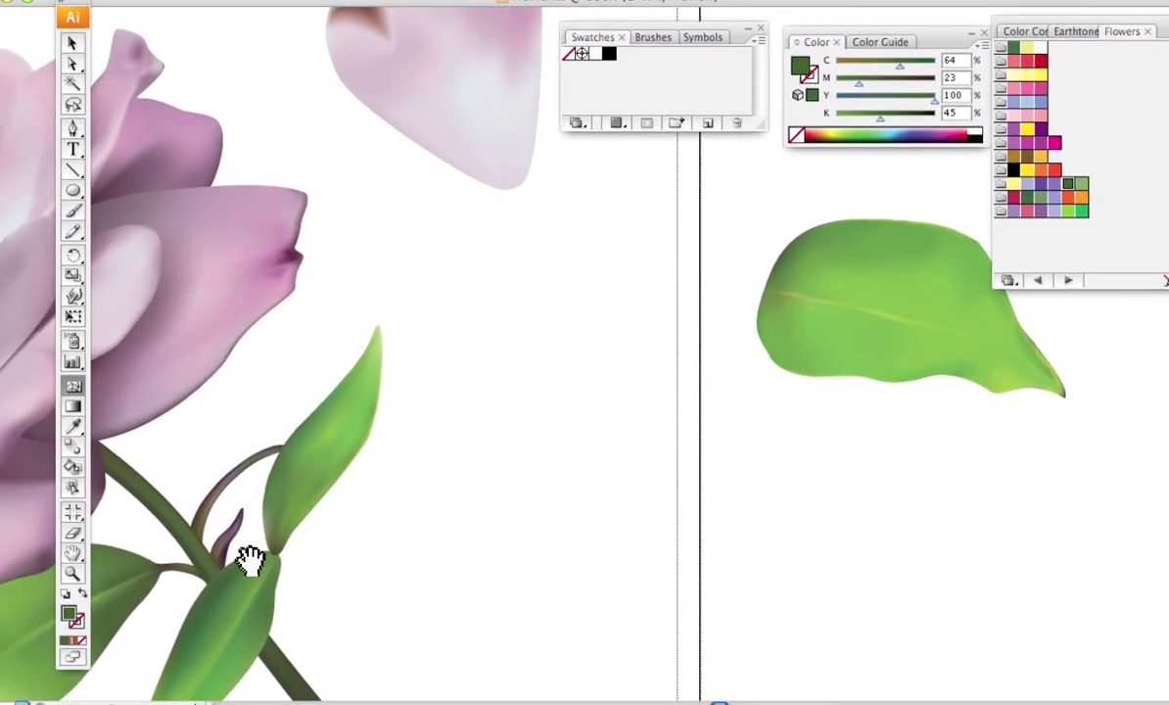
drag(169, 581, 600, 409)
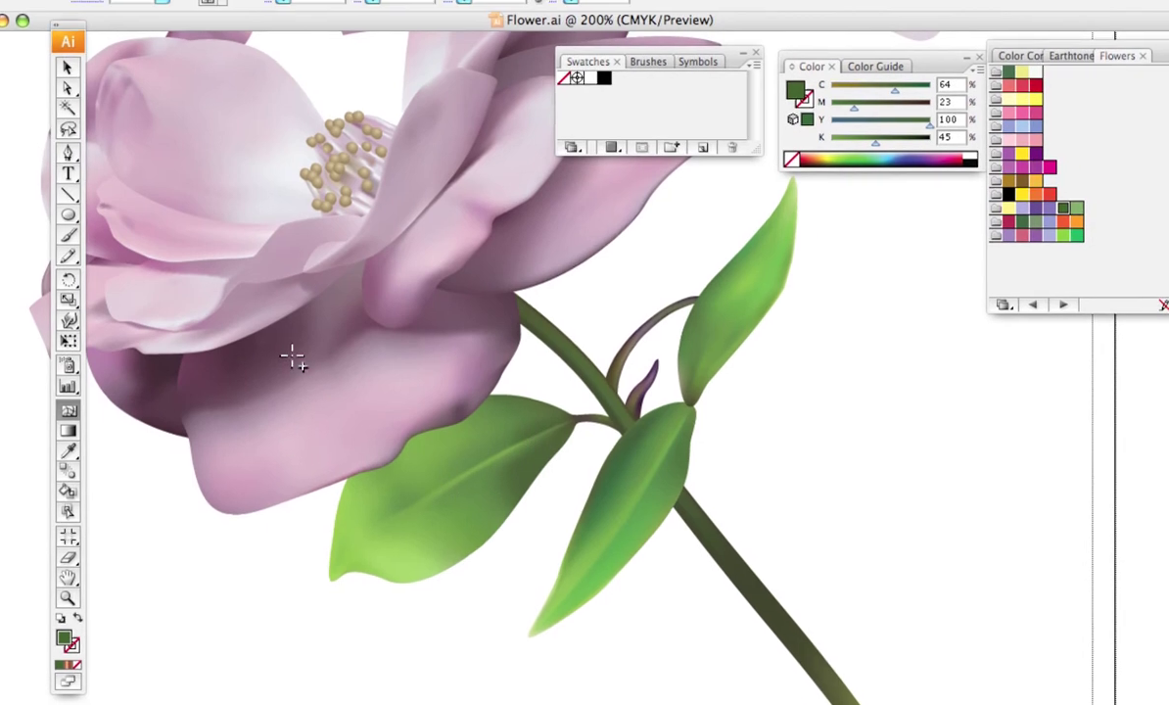
drag(214, 358, 834, 379)
key(super+minus)
key(super+minus)
key(super+minus)
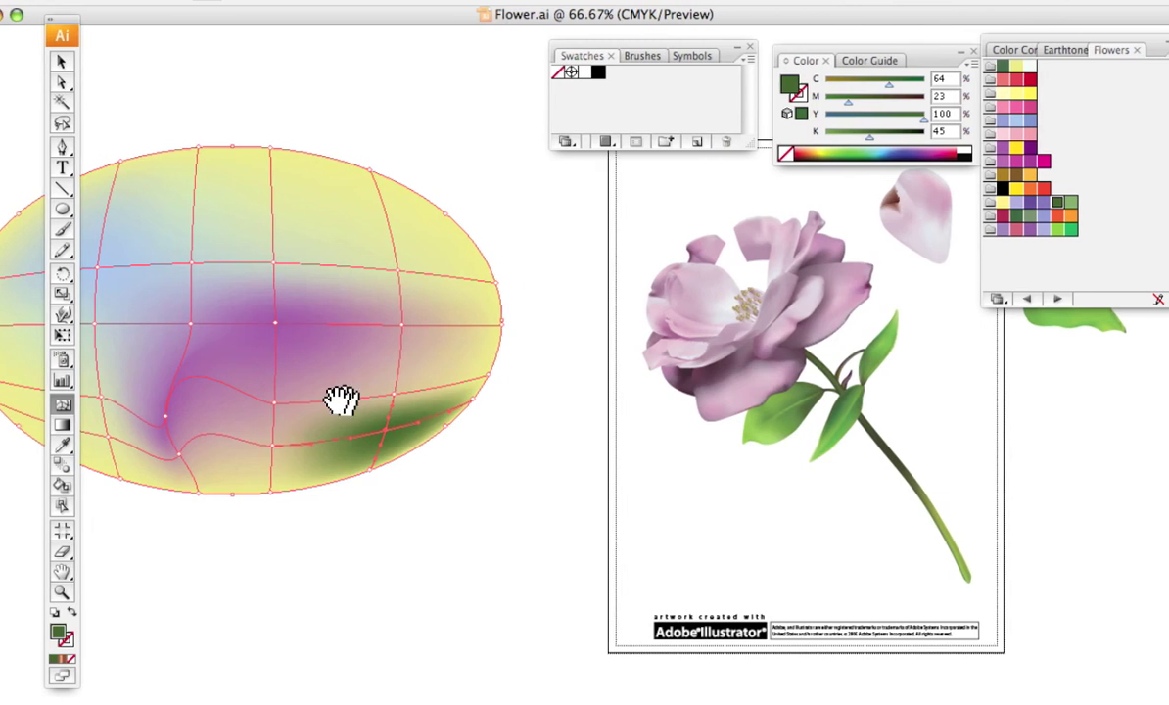
drag(313, 404, 560, 414)
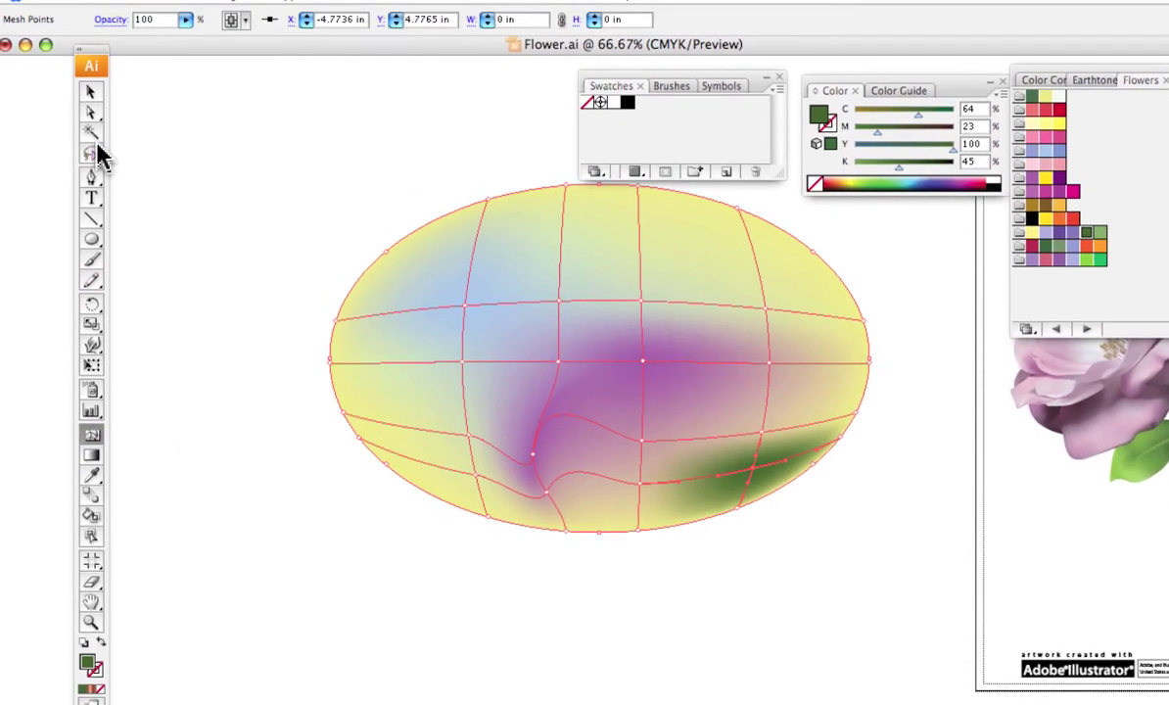
Select the middle-row mesh points and colour them dark green
click(91, 113)
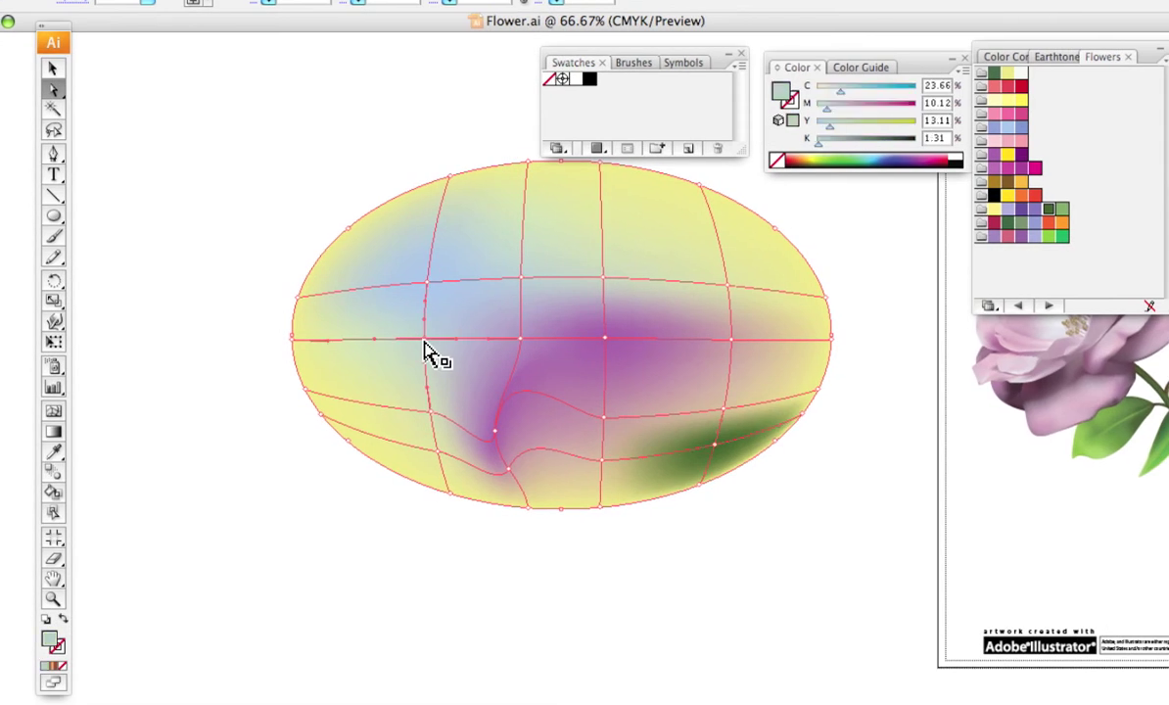
click(511, 349)
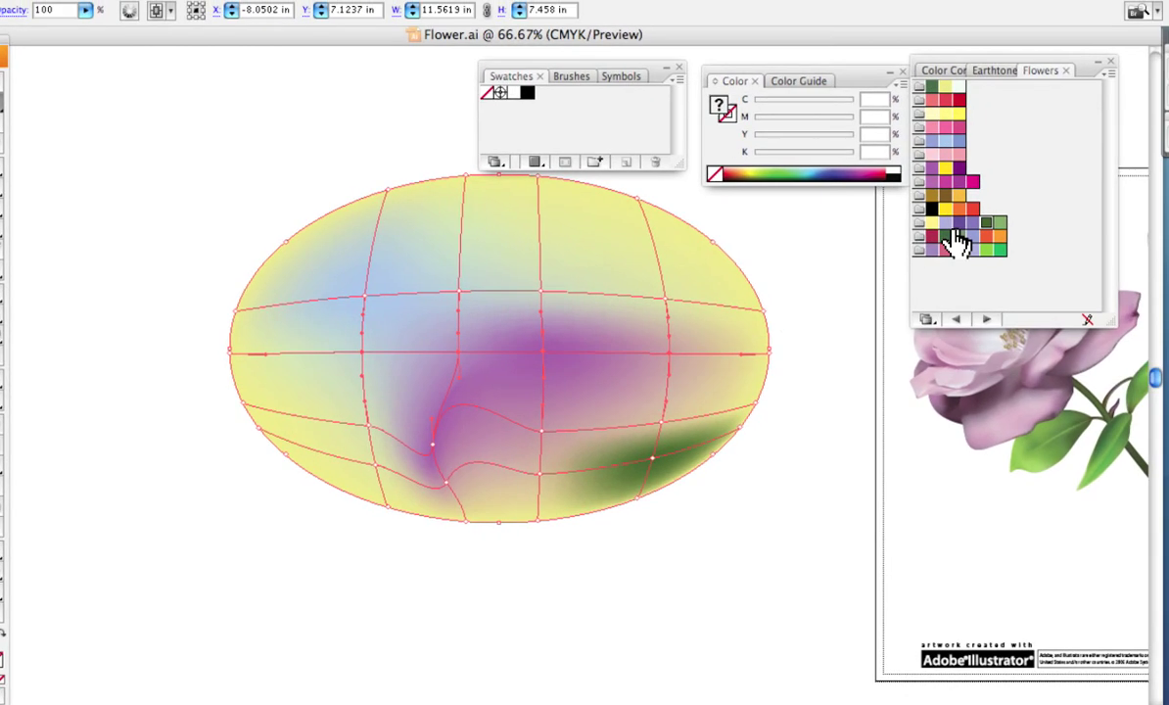
click(954, 239)
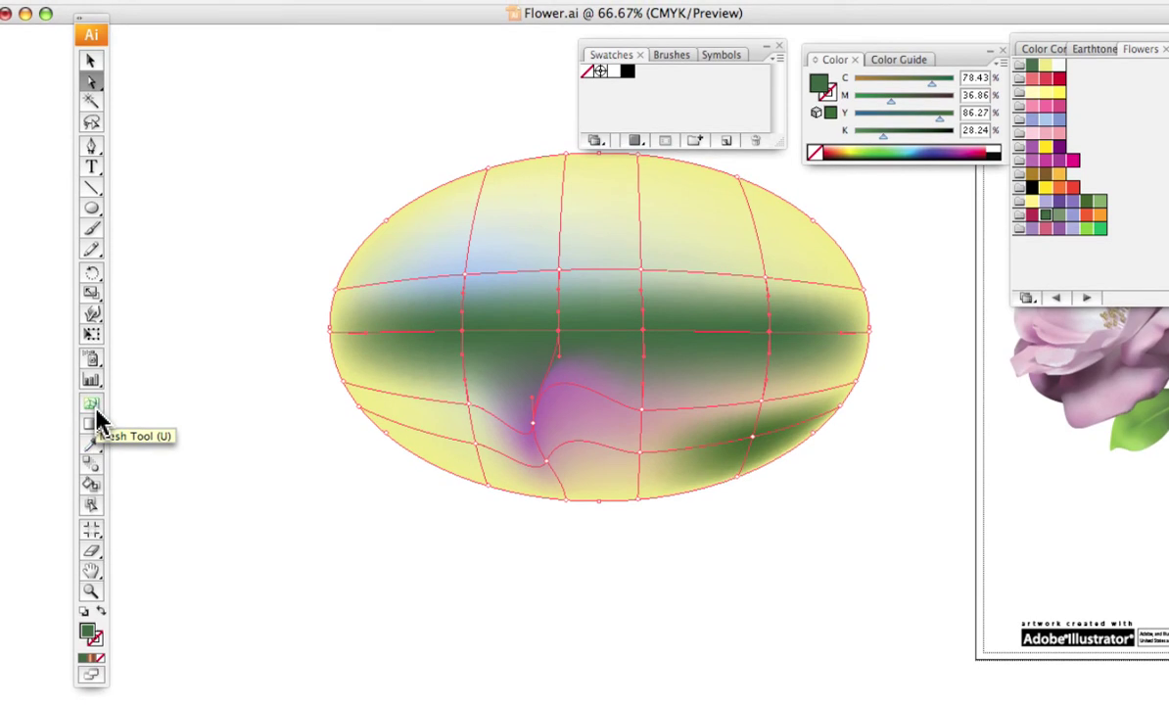
At 100% zoom, add a mesh point at the left end of the green band
click(94, 407)
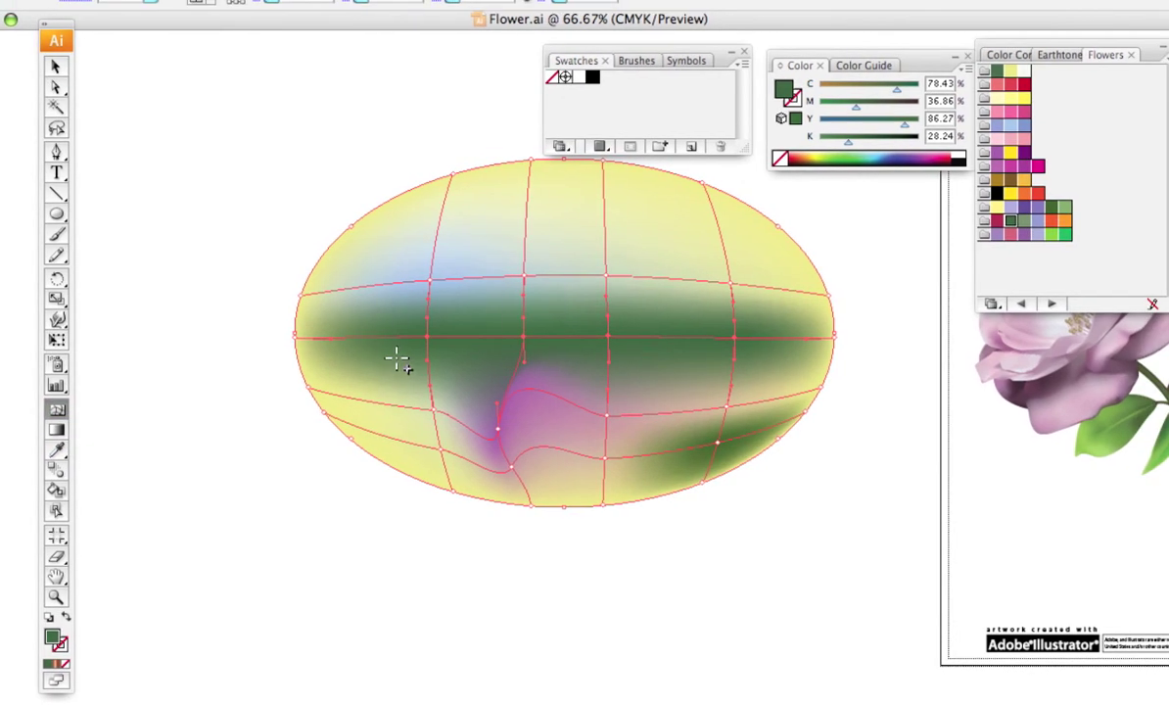
key(super+1)
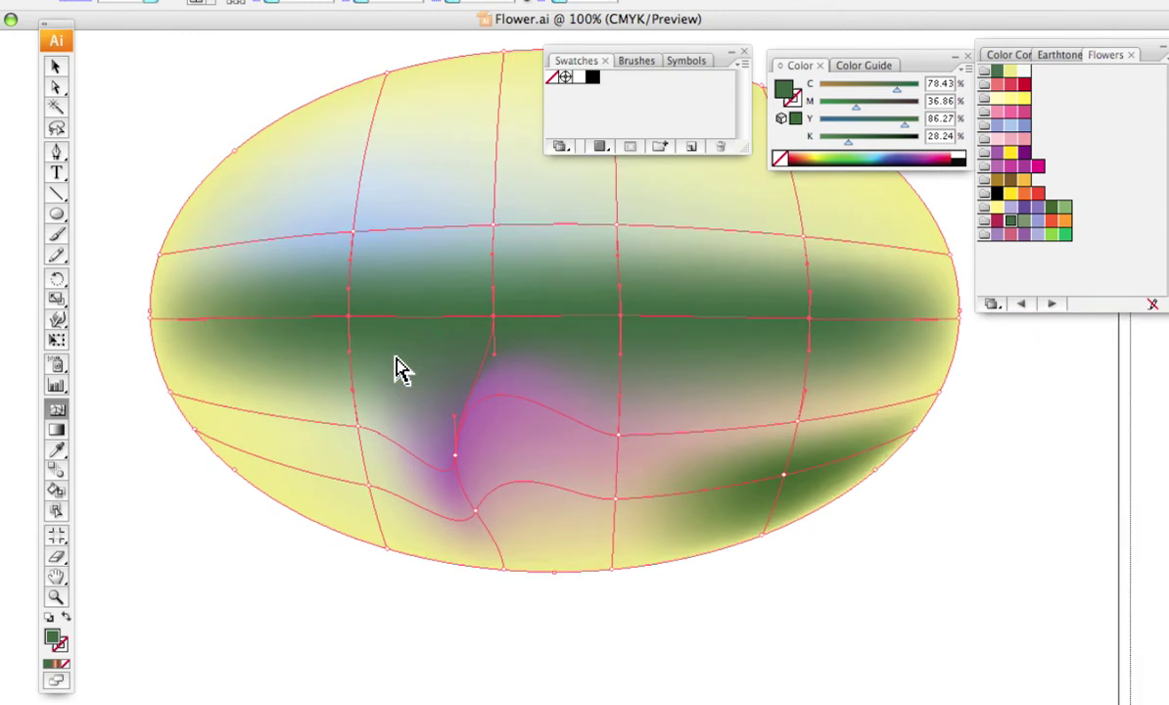
click(326, 343)
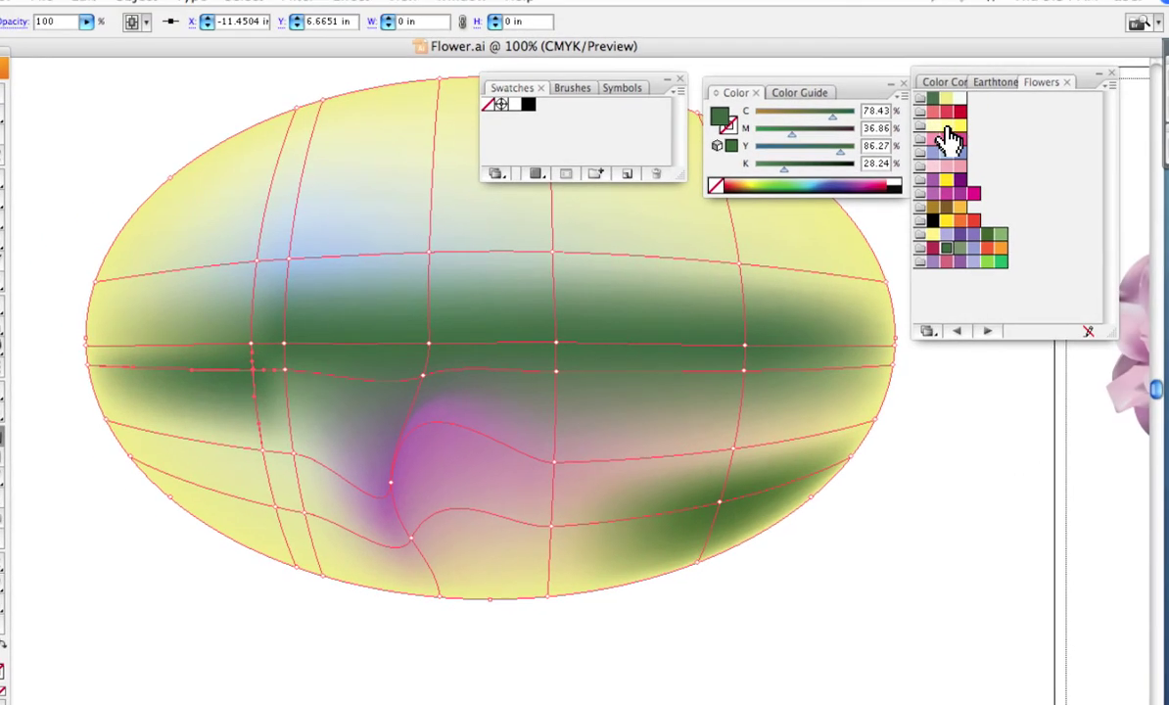
Colour the new mesh point pale yellow and add another mesh point beside it
click(945, 127)
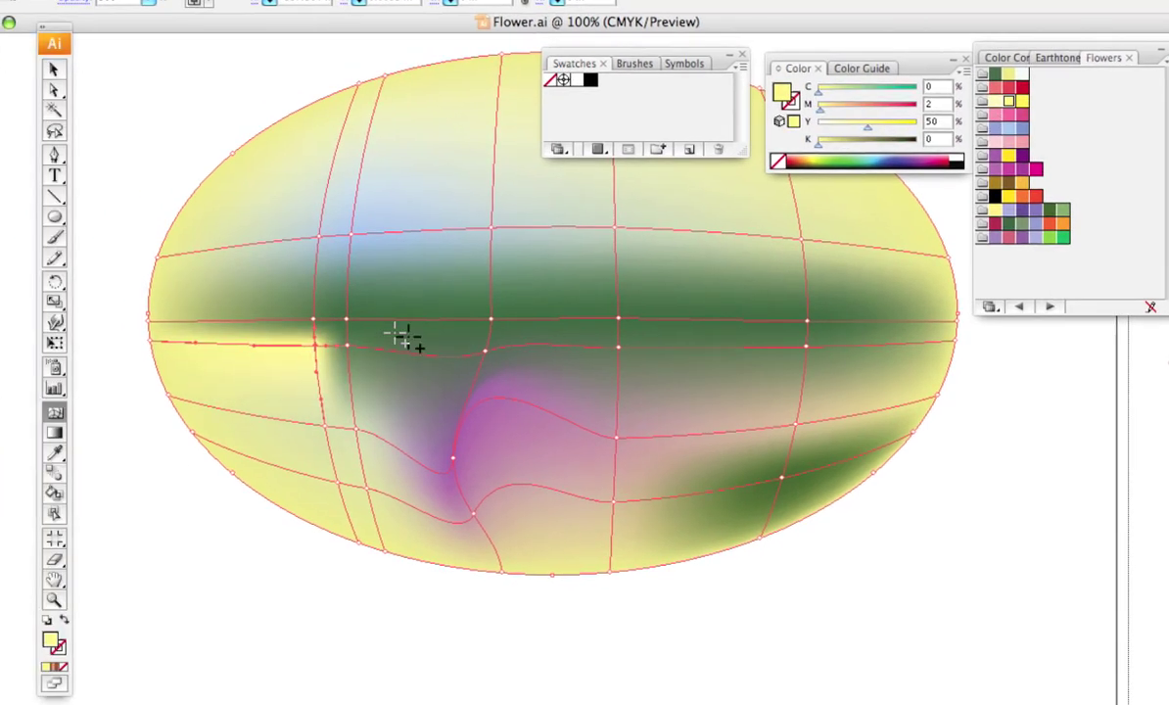
click(210, 324)
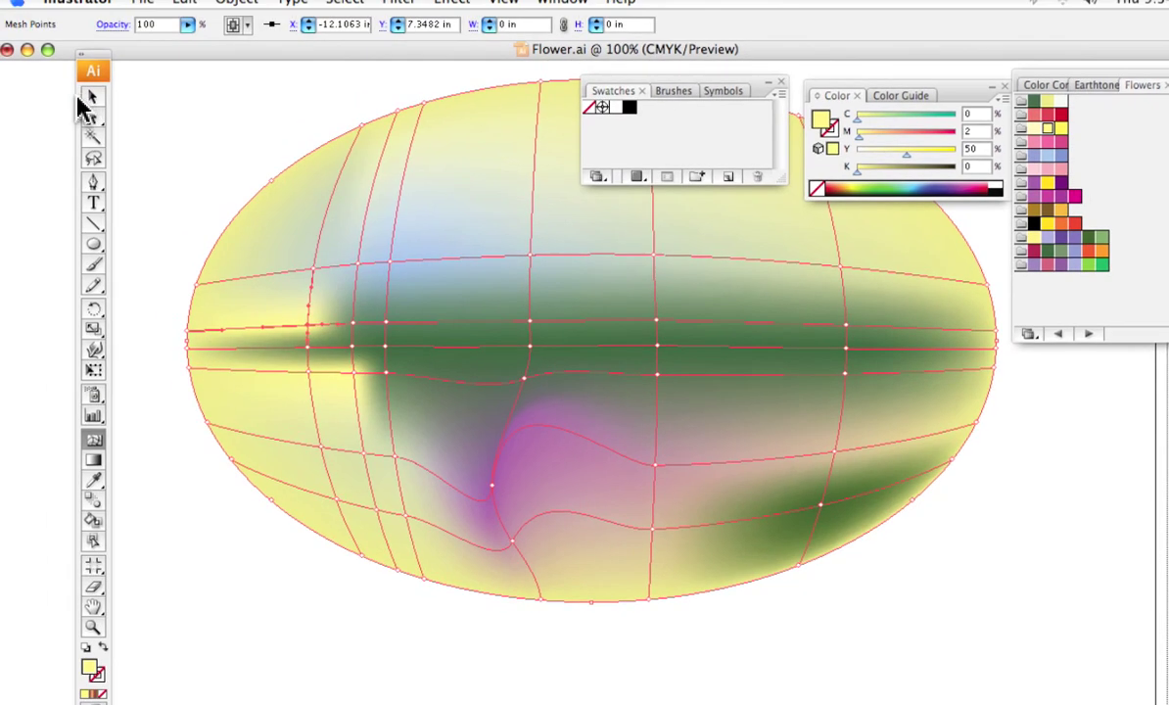
click(66, 73)
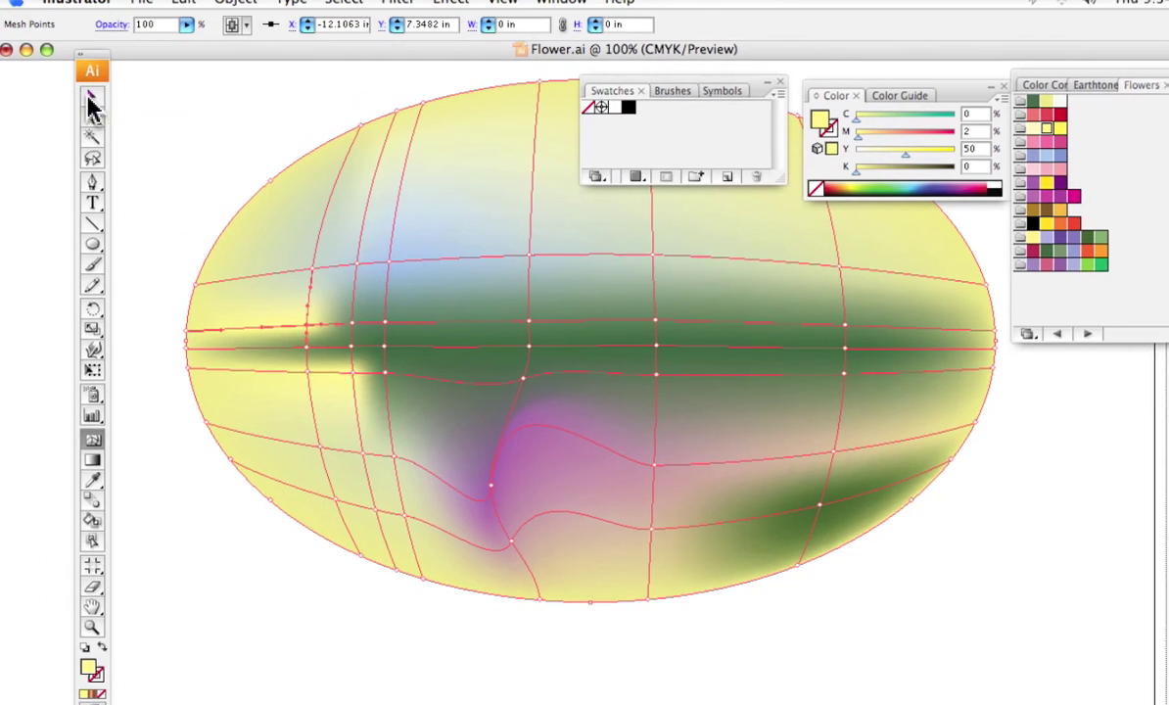
click(90, 101)
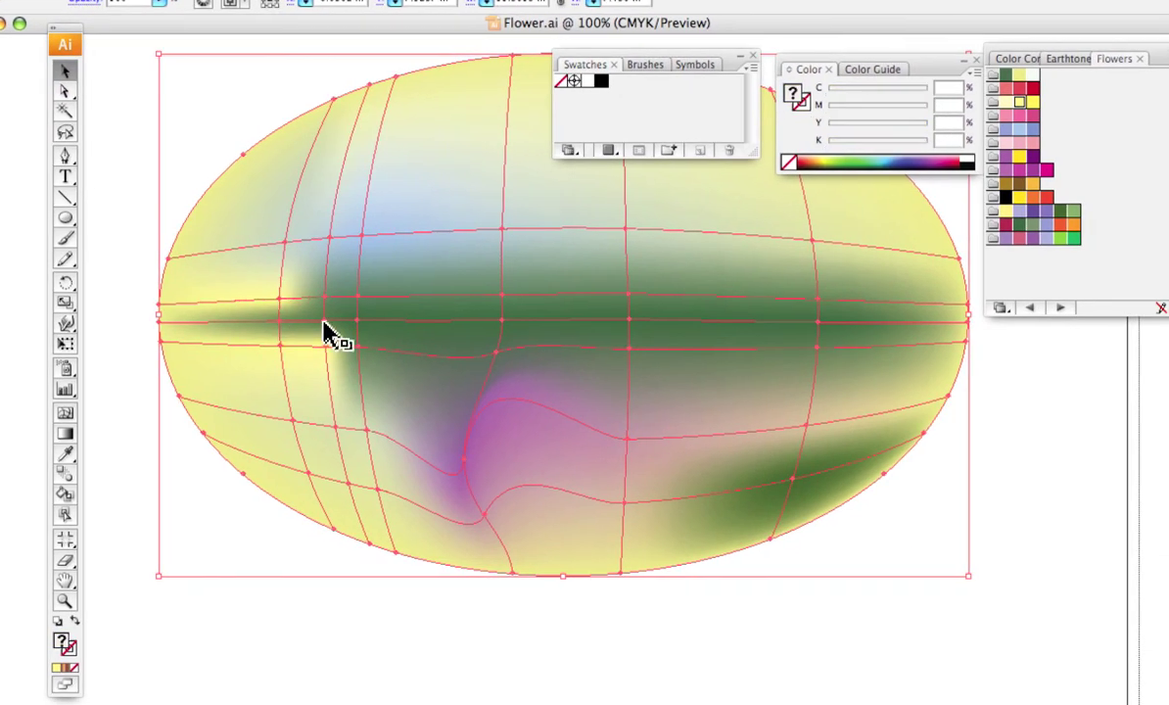
key(ctrl+shift+a)
click(333, 329)
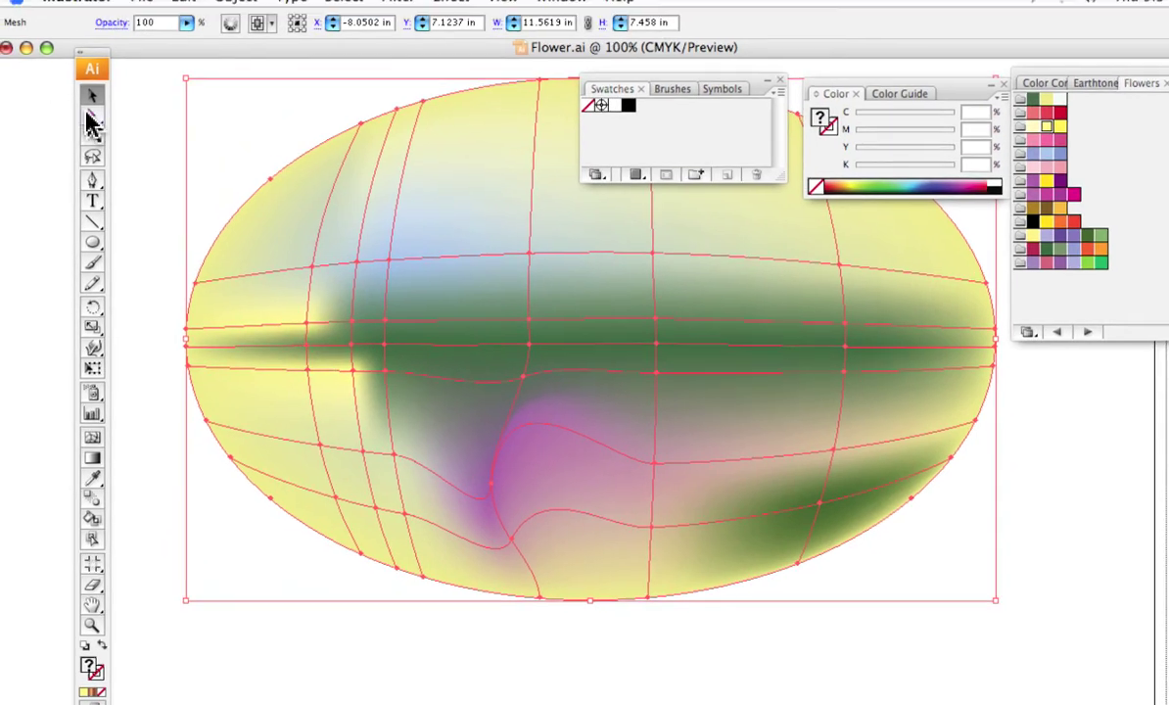
Select the four middle-row mesh points and colour them purple (C 51, M 100, Y 0, K 13)
click(70, 92)
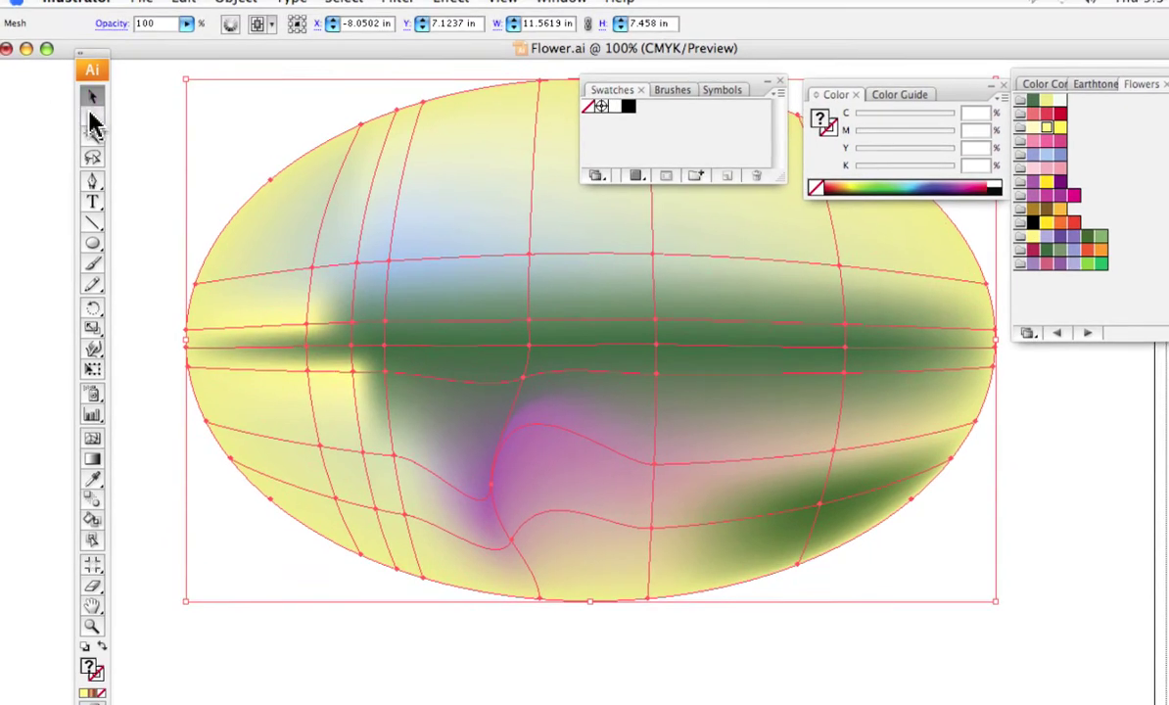
key(ctrl+shift+a)
click(281, 322)
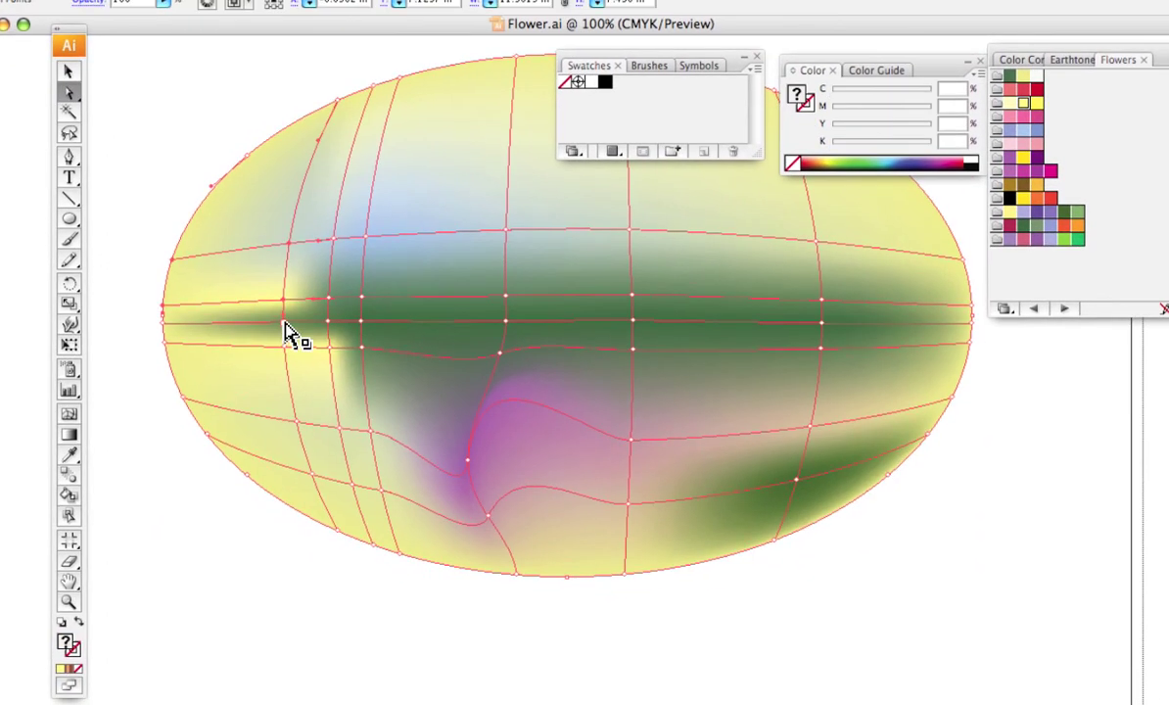
click(354, 323)
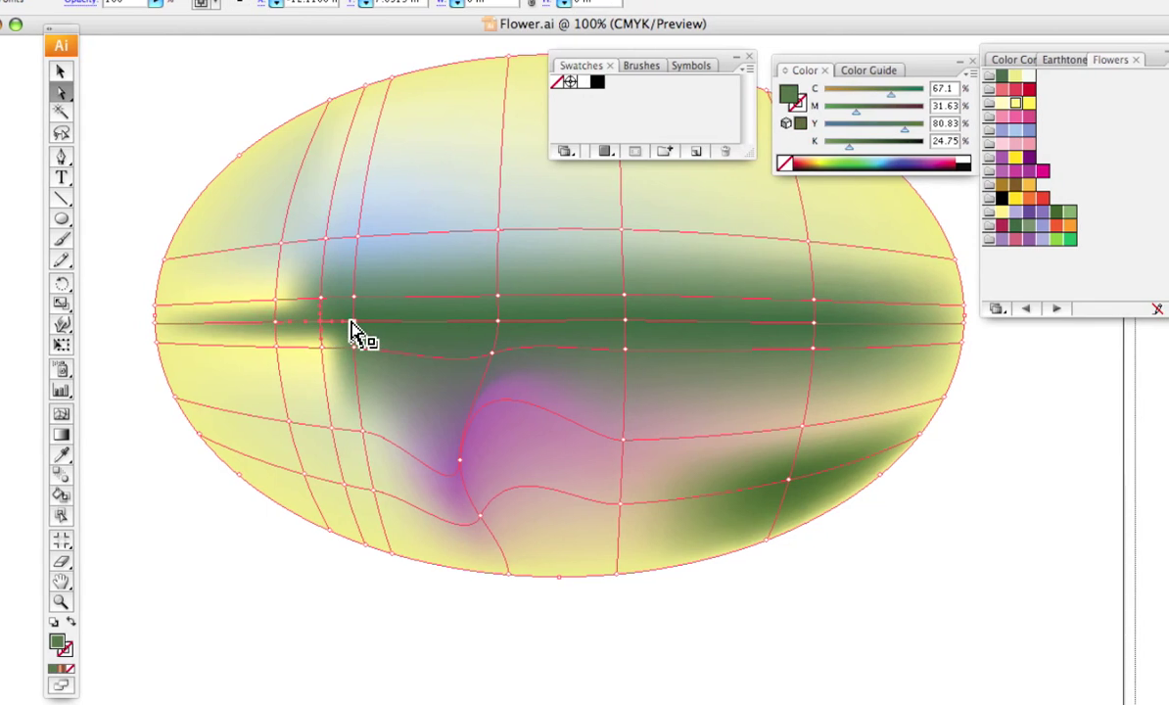
shift+click(482, 323)
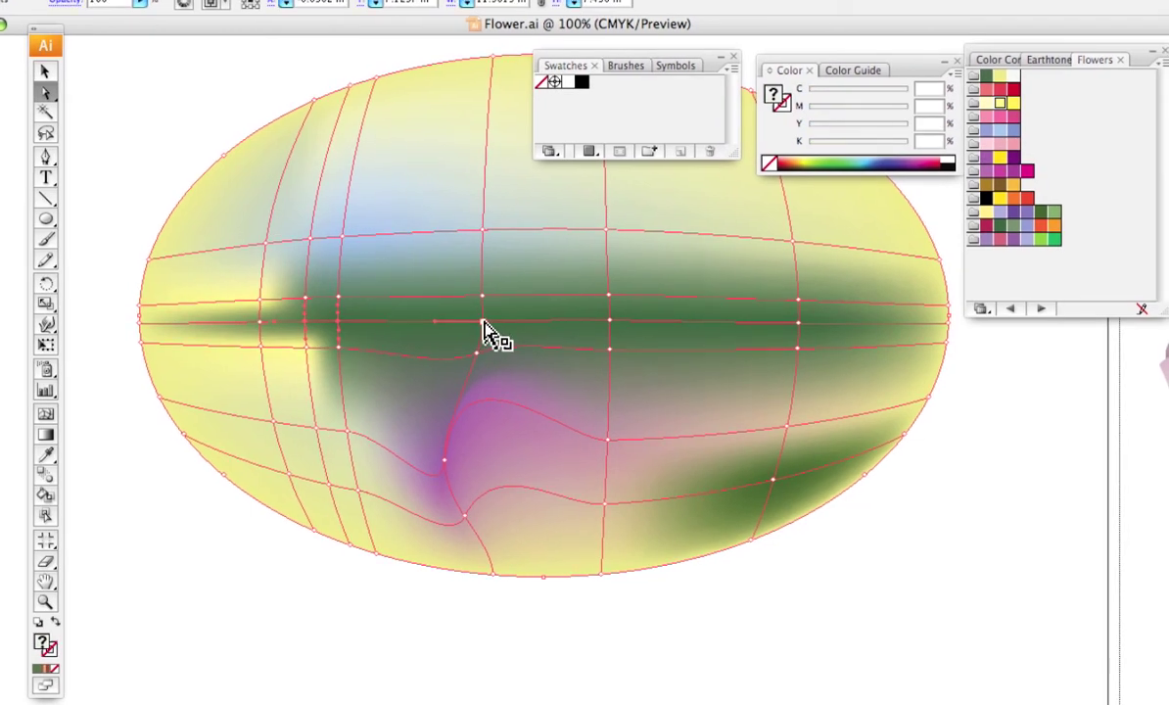
shift+click(609, 320)
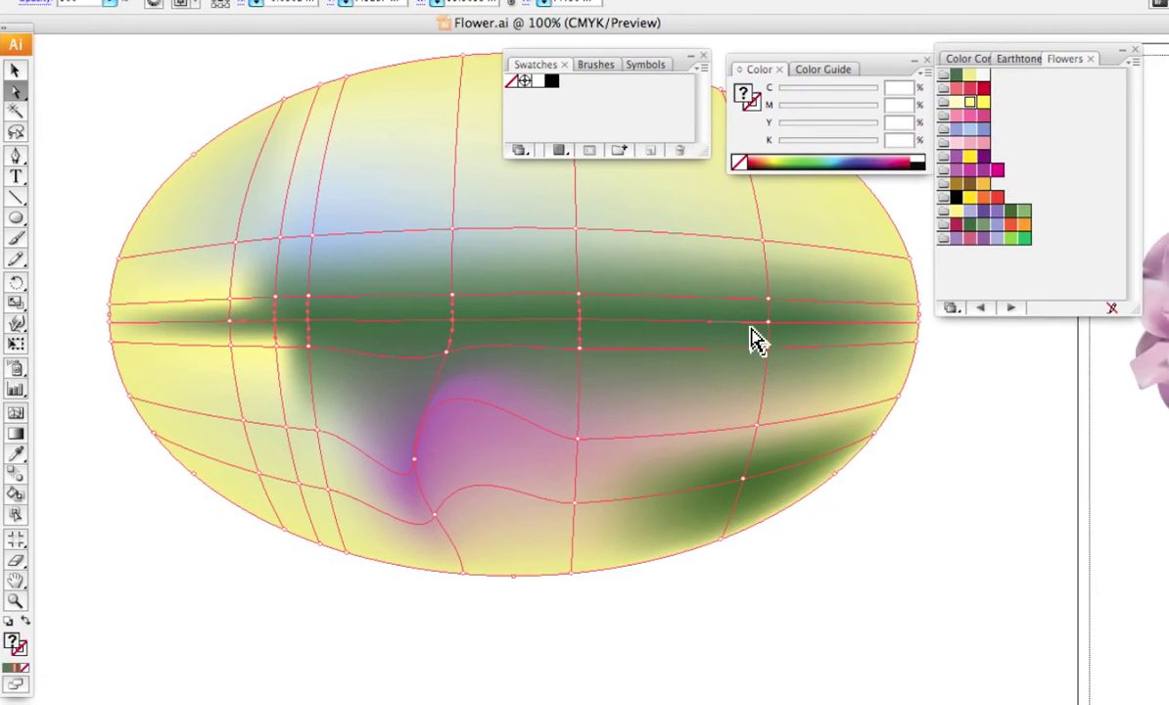
shift+click(764, 323)
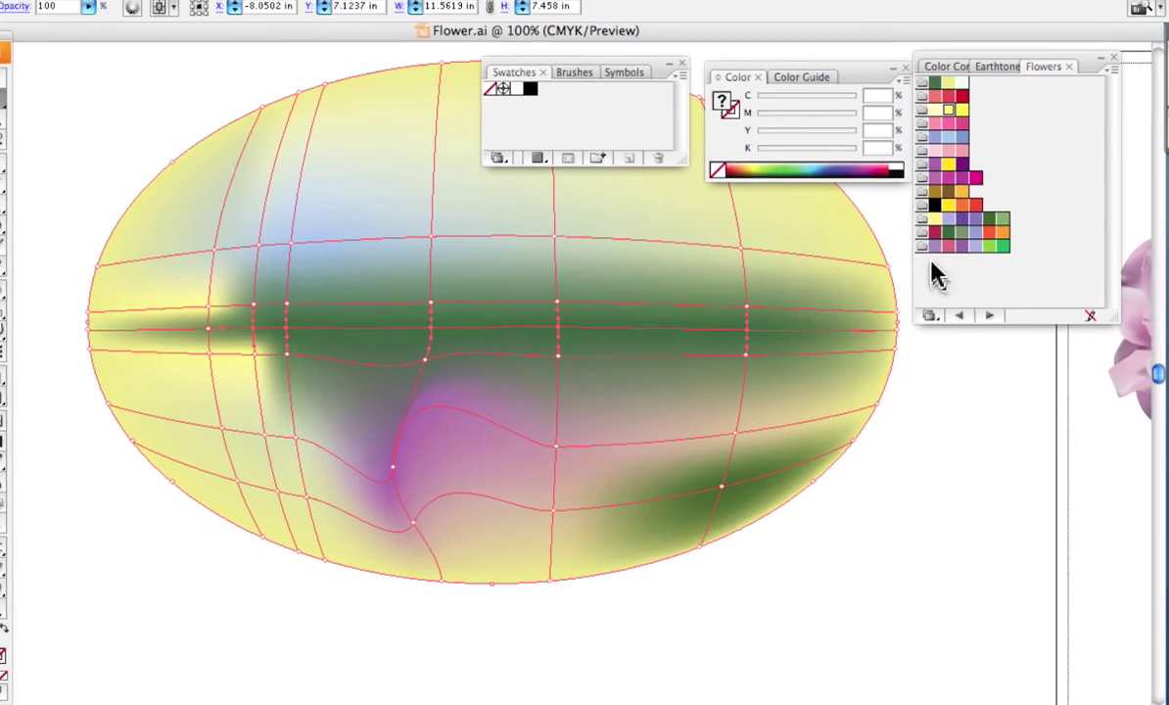
click(958, 182)
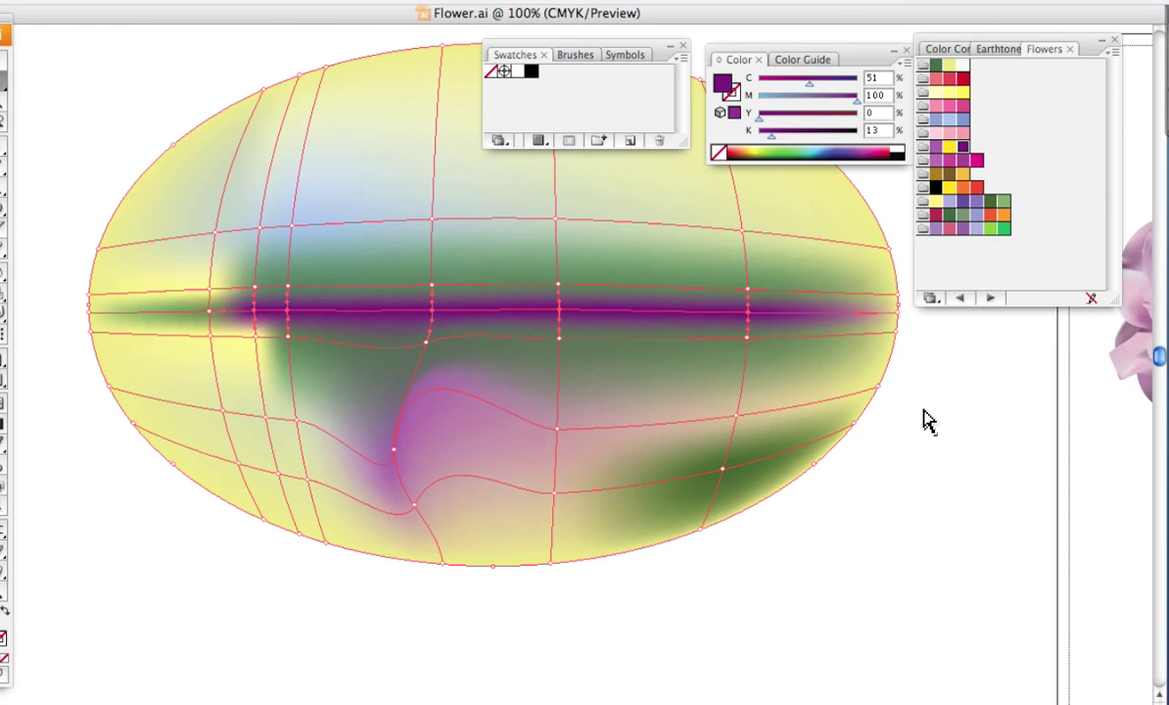
Deselect to preview the blend, then drag the pink mesh point's handle slightly downward
click(928, 421)
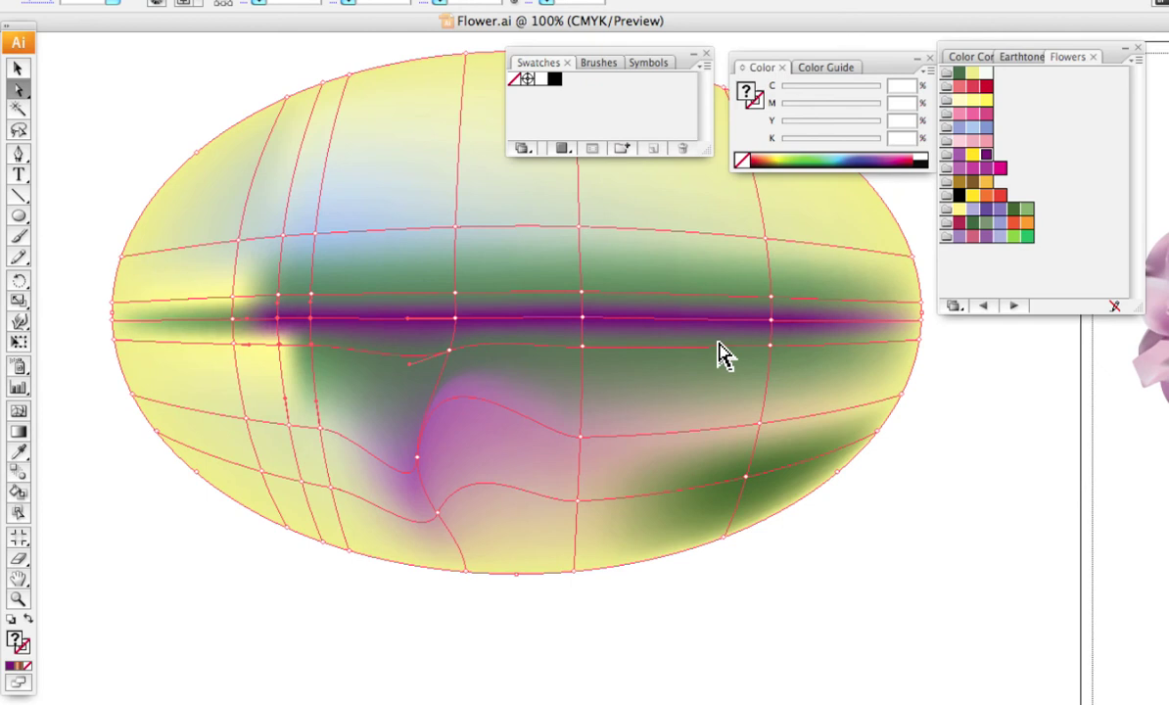
click(960, 404)
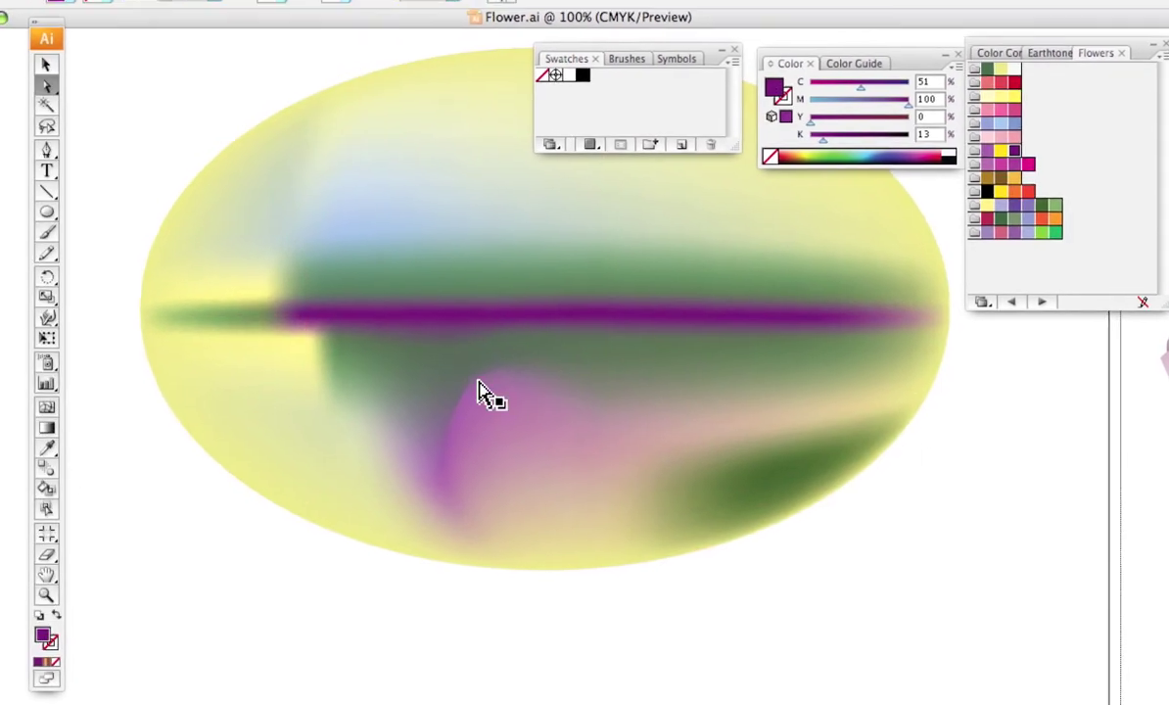
mouse_move(480, 392)
mouse_down()
mouse_move(482, 495)
mouse_move(495, 391)
mouse_move(450, 485)
mouse_move(452, 470)
mouse_move(560, 376)
mouse_move(459, 486)
mouse_move(556, 387)
mouse_move(435, 444)
mouse_move(530, 391)
mouse_move(455, 451)
mouse_move(660, 331)
mouse_move(843, 250)
mouse_move(534, 235)
mouse_move(472, 387)
mouse_move(486, 409)
mouse_up()
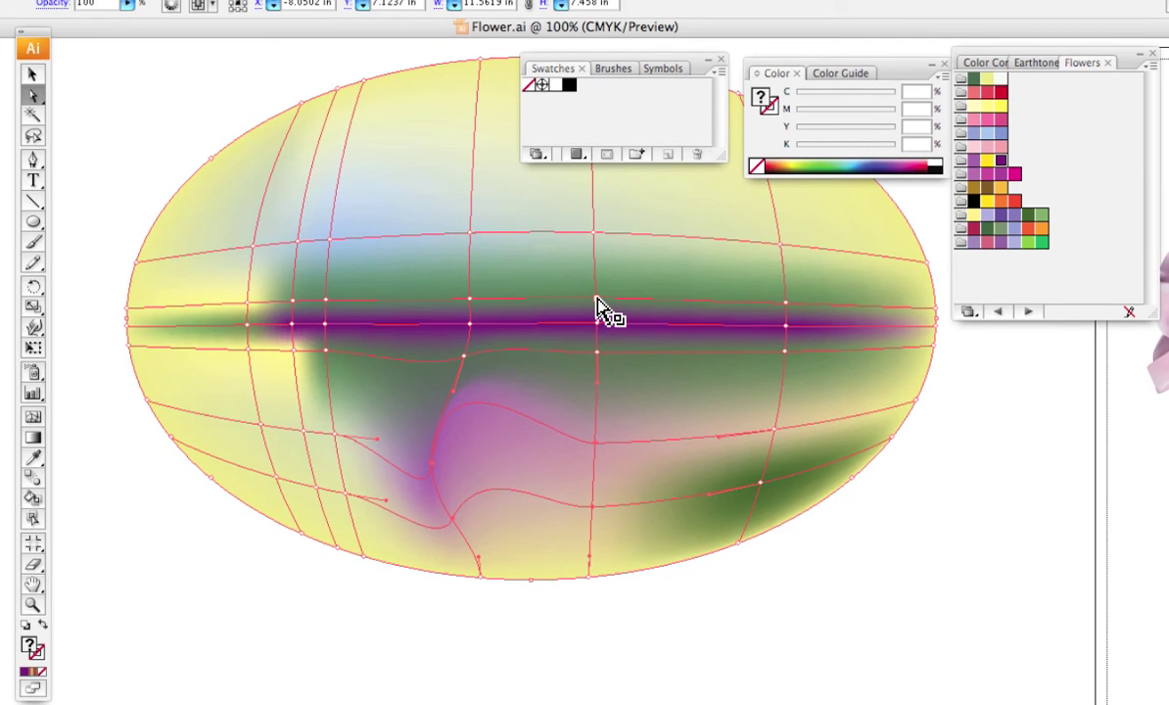
Drag the upper middle mesh point upward into a rounded bulge, then deselect to view it
drag(597, 300, 636, 207)
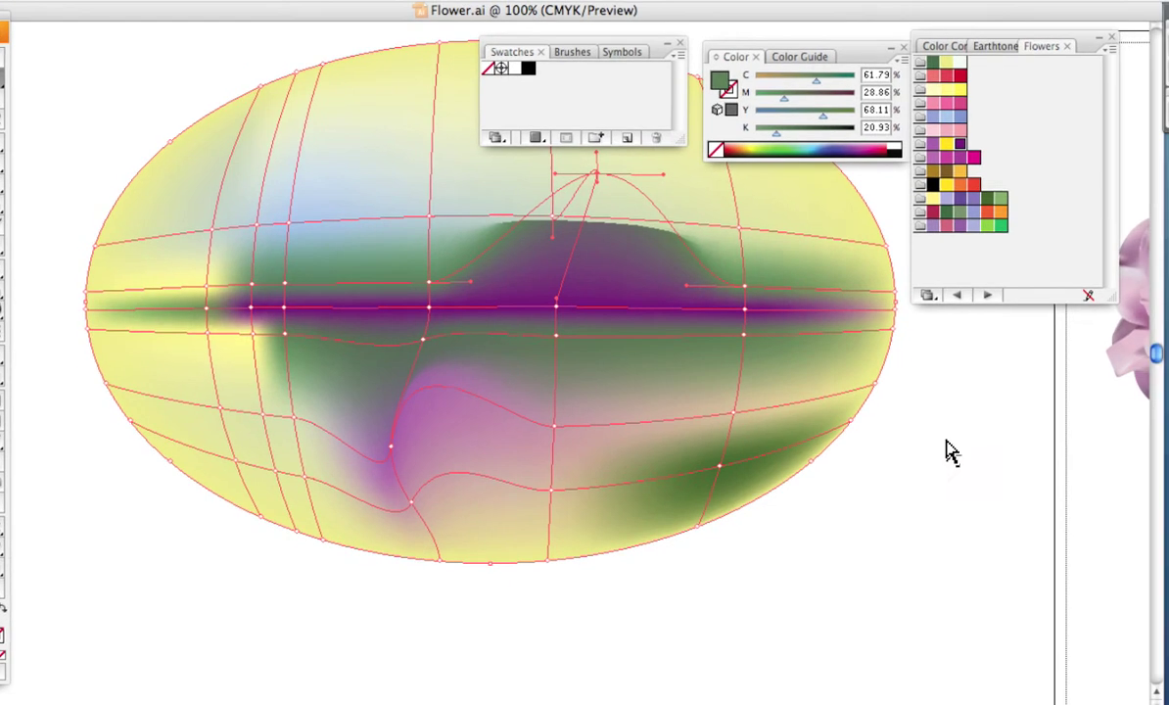
click(951, 450)
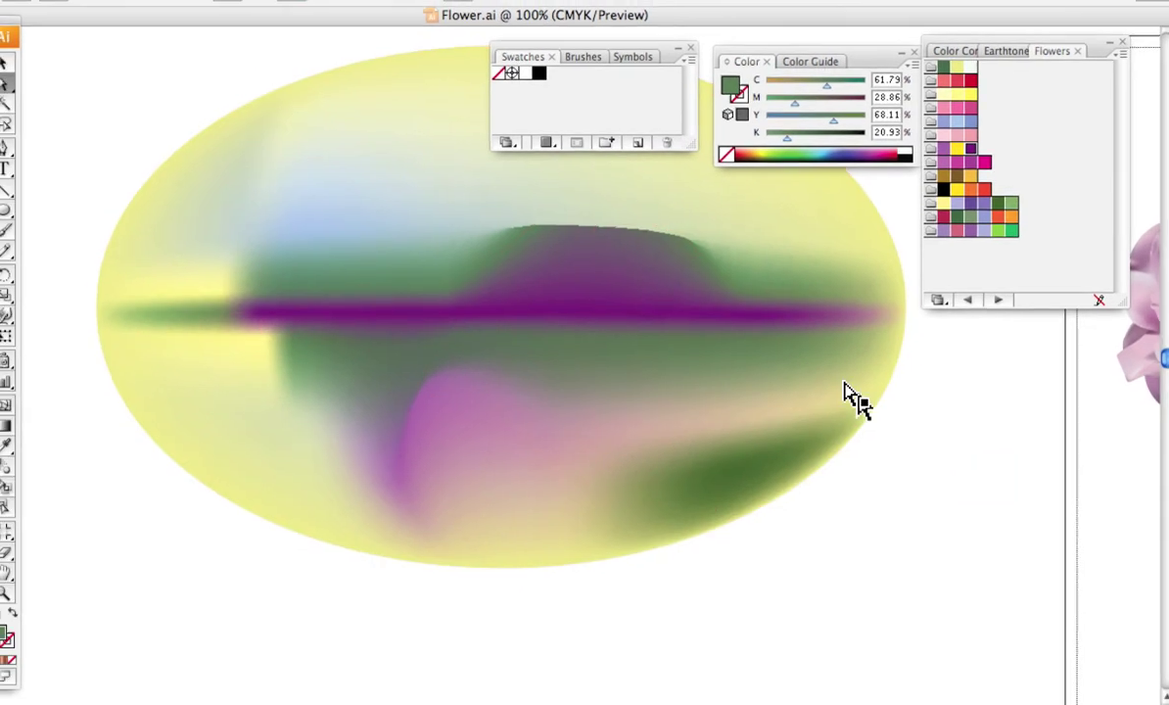